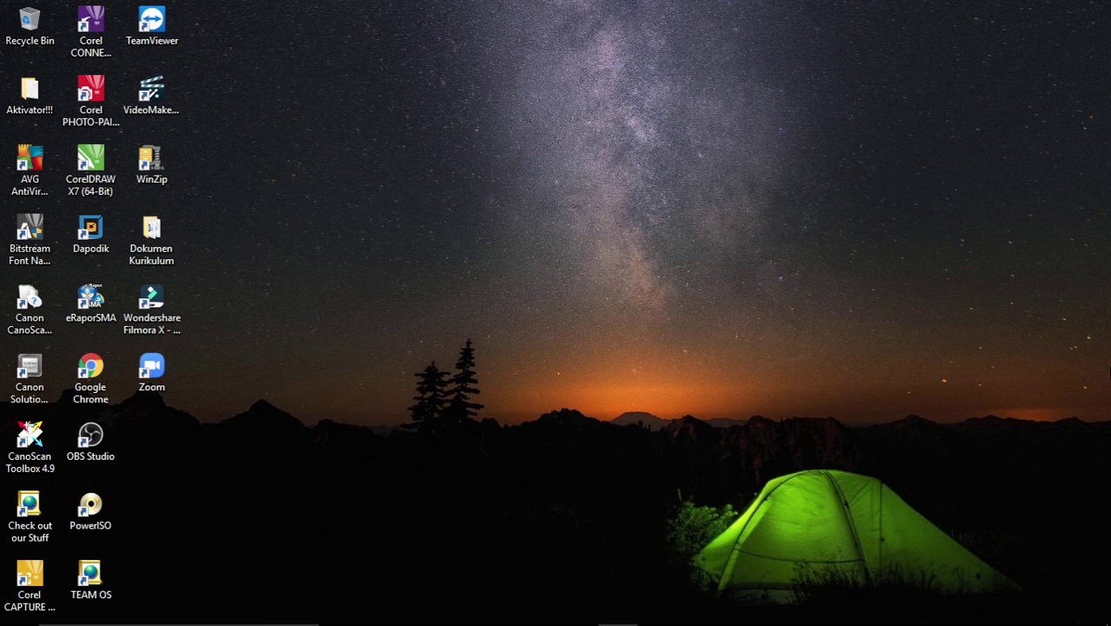
Bring up the RPP 1 Lembar 2021 workbook and open RPP TIPE 1 TATAP MUKA from its menu
mouse_move(680, 606)
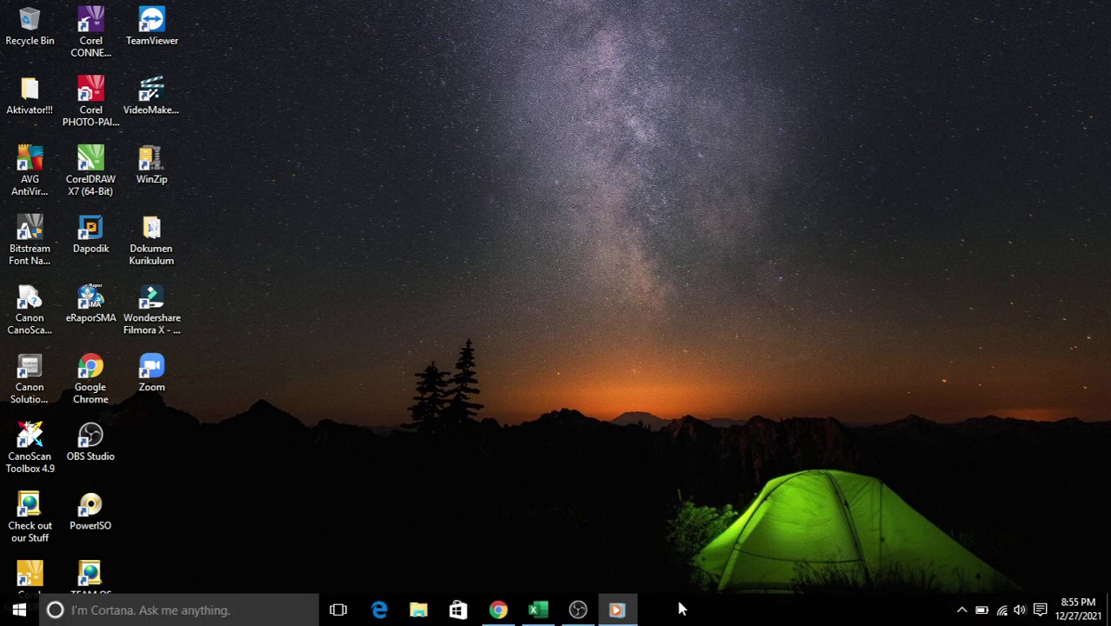
left_click(535, 609)
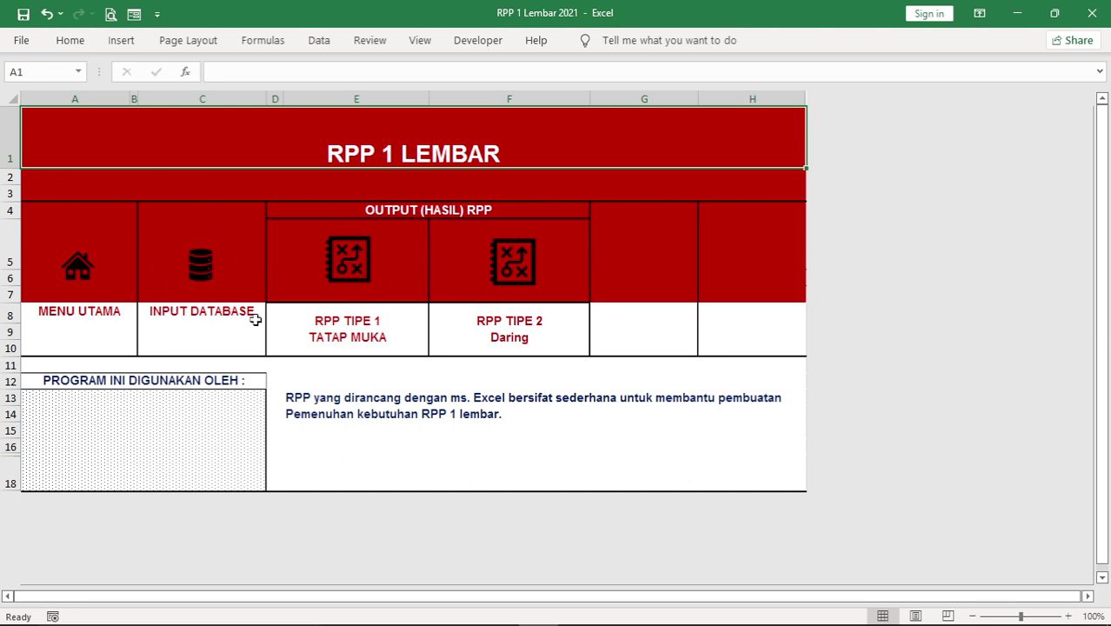
left_click(354, 254)
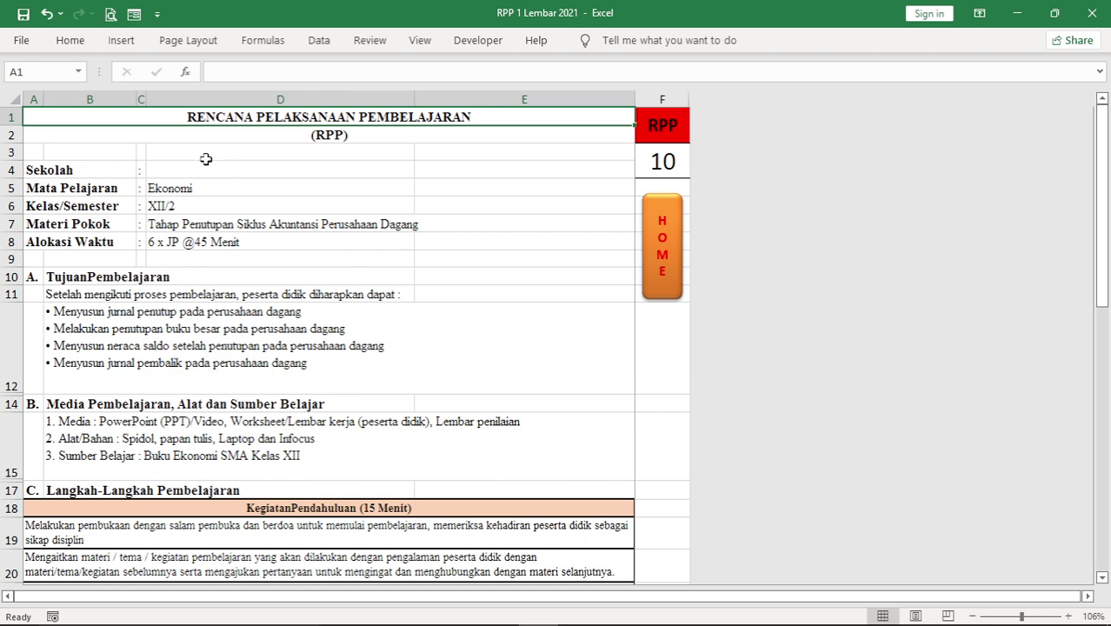
Scroll through the Tatap Muka lesson plan down to the signature block and back to the top
scroll(252, 339, "down", 2)
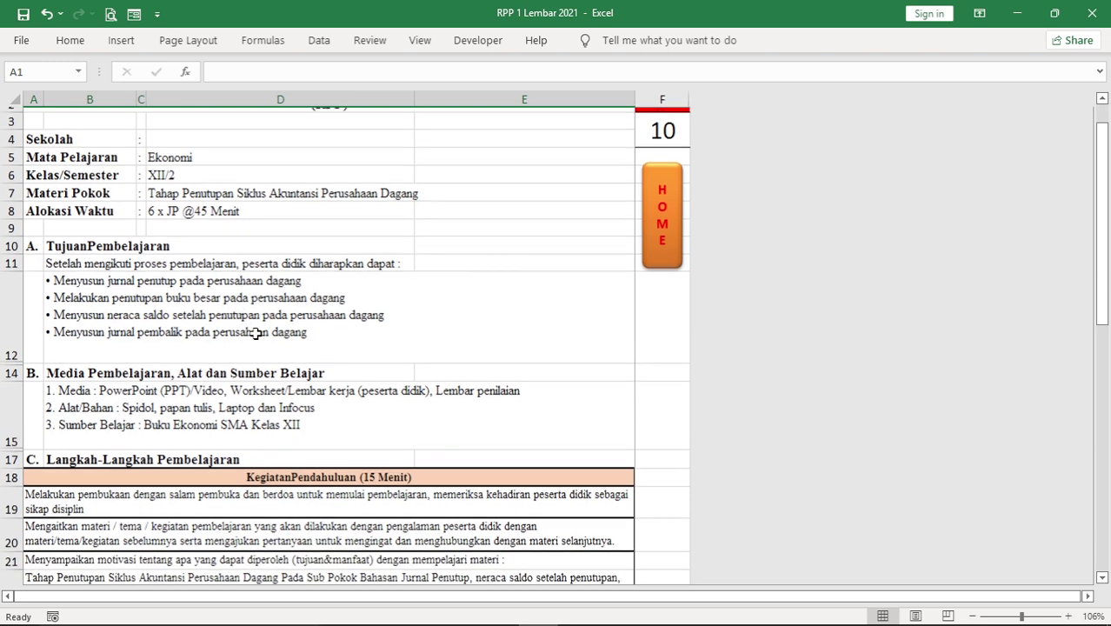
scroll(258, 333, "down", 3)
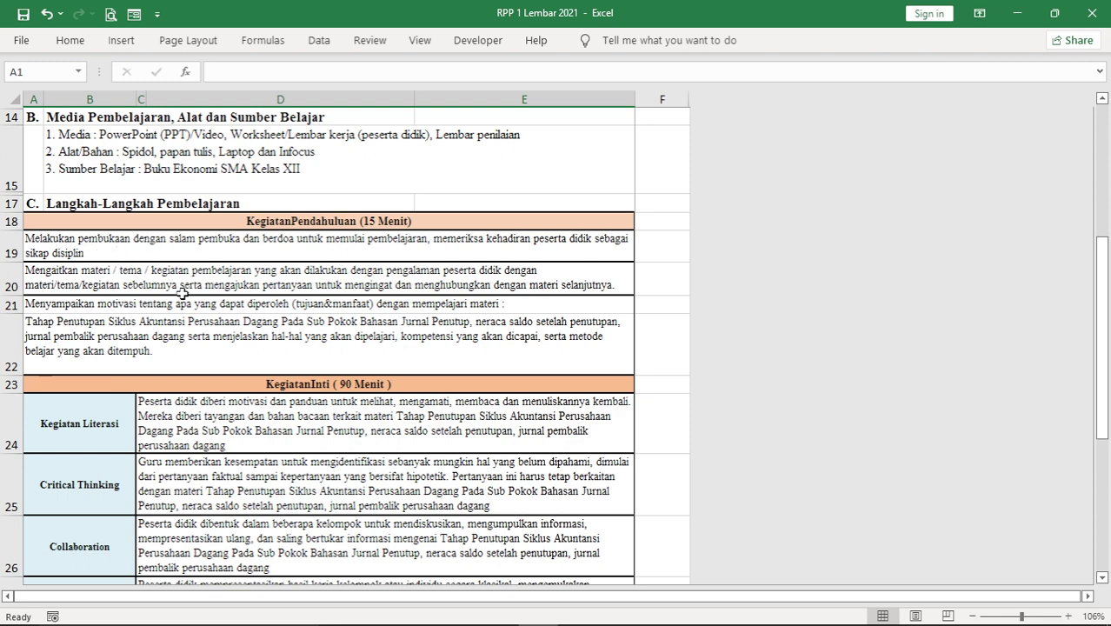
scroll(190, 302, "down", 1)
scroll(154, 307, "down", 1)
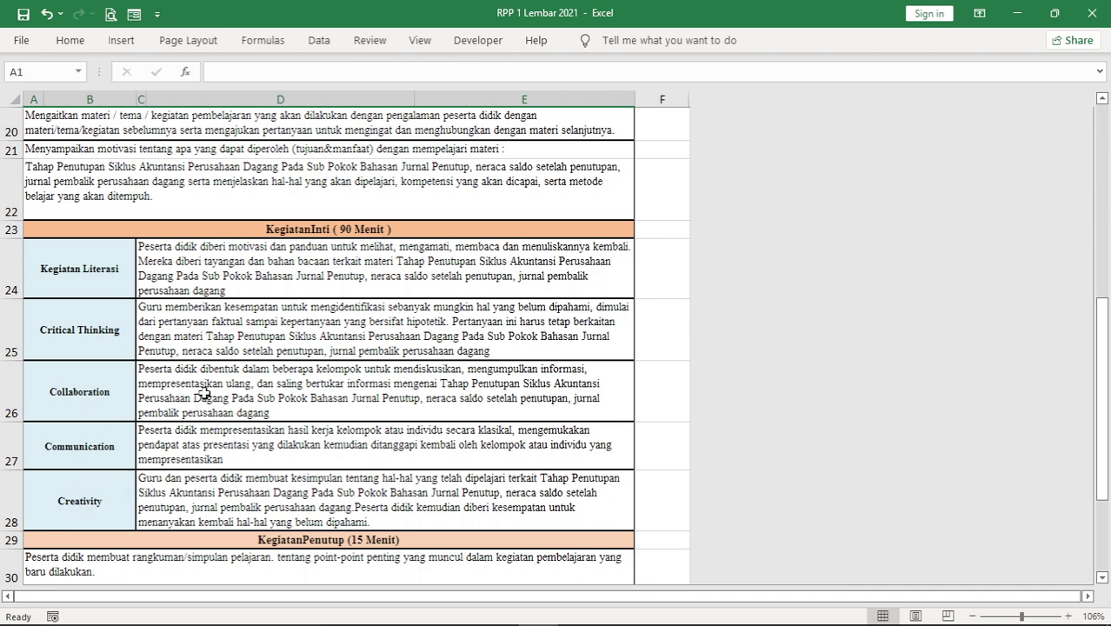
scroll(261, 324, "down", 1)
scroll(266, 322, "down", 2)
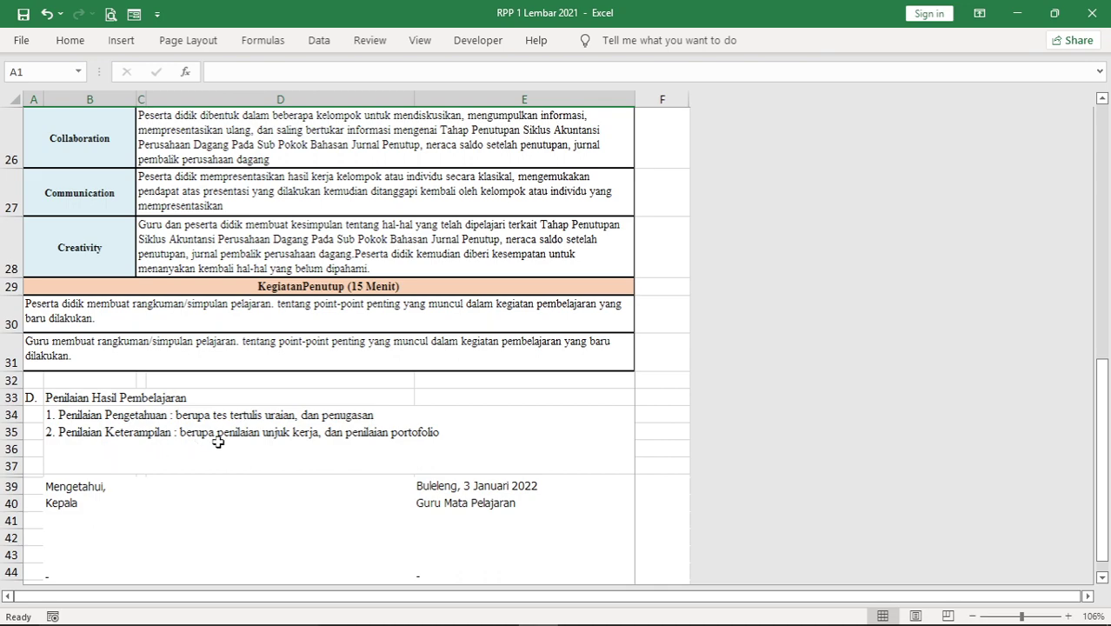
scroll(342, 401, "down", 1)
scroll(342, 399, "down", 1)
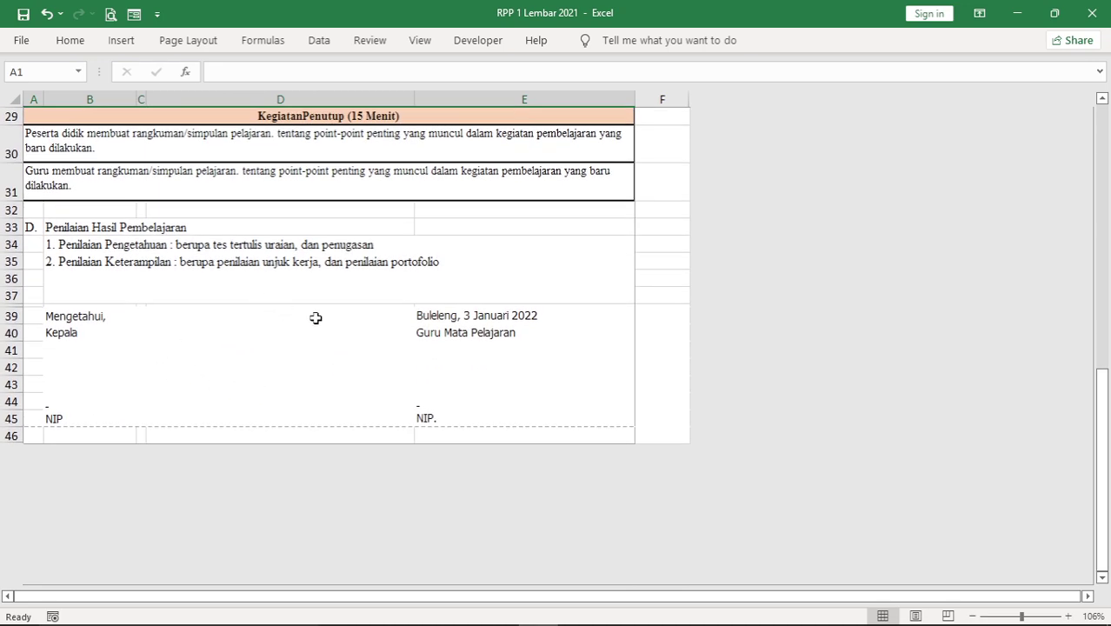
scroll(323, 275, "up", 6)
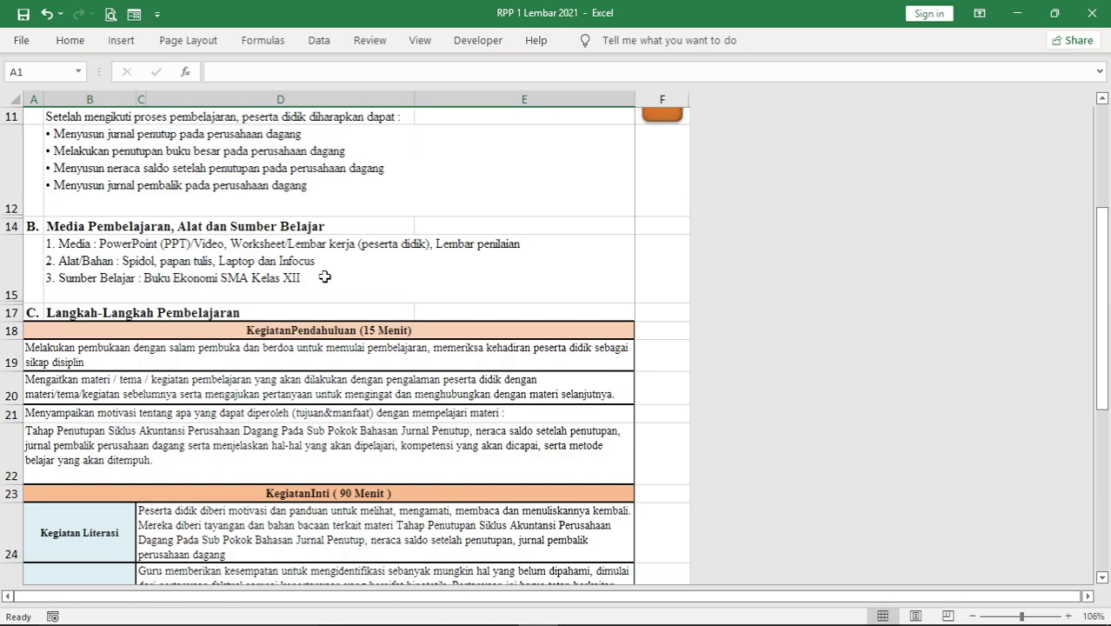
scroll(296, 273, "up", 3)
scroll(368, 445, "up", 2)
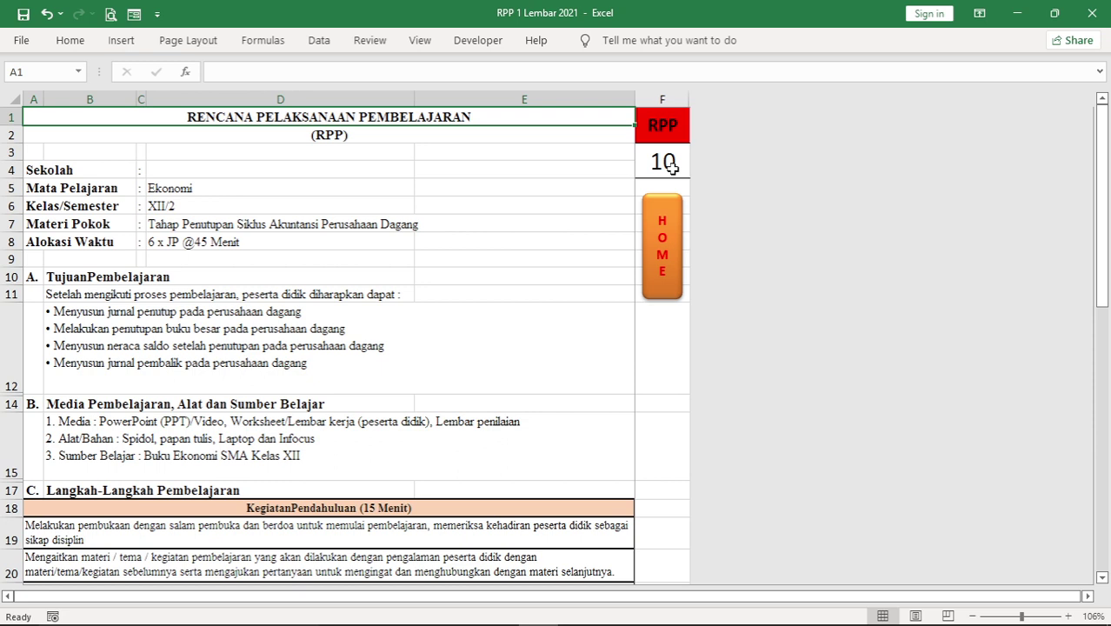
Change the Tatap Muka plan's RPP number in F3 to 2, then return to the RPP 1 LEMBAR menu
left_click(667, 166)
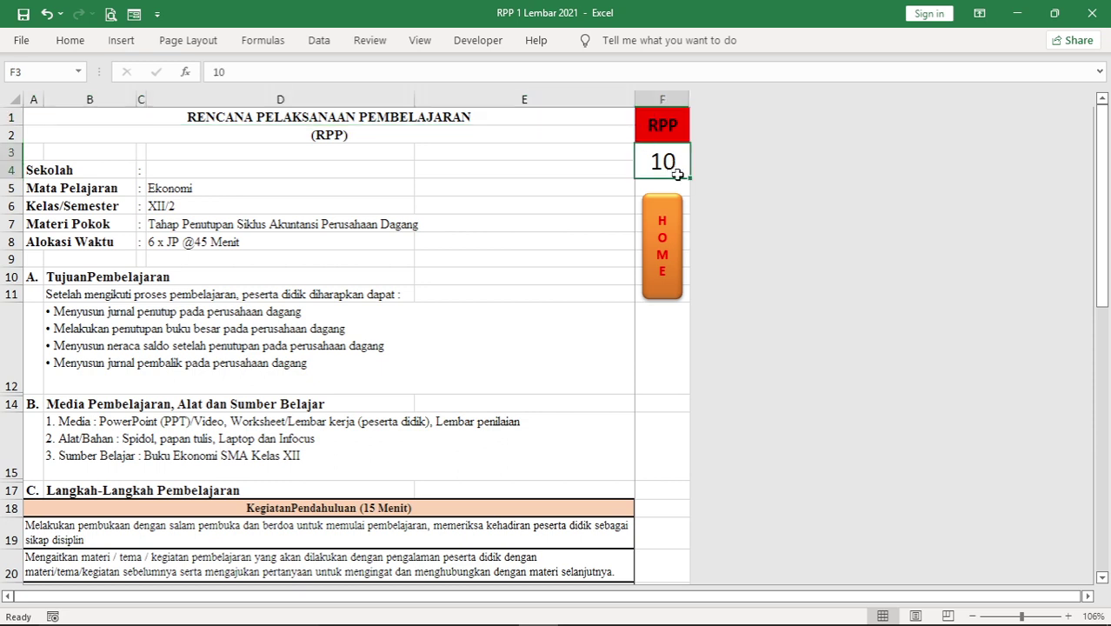
type("1")
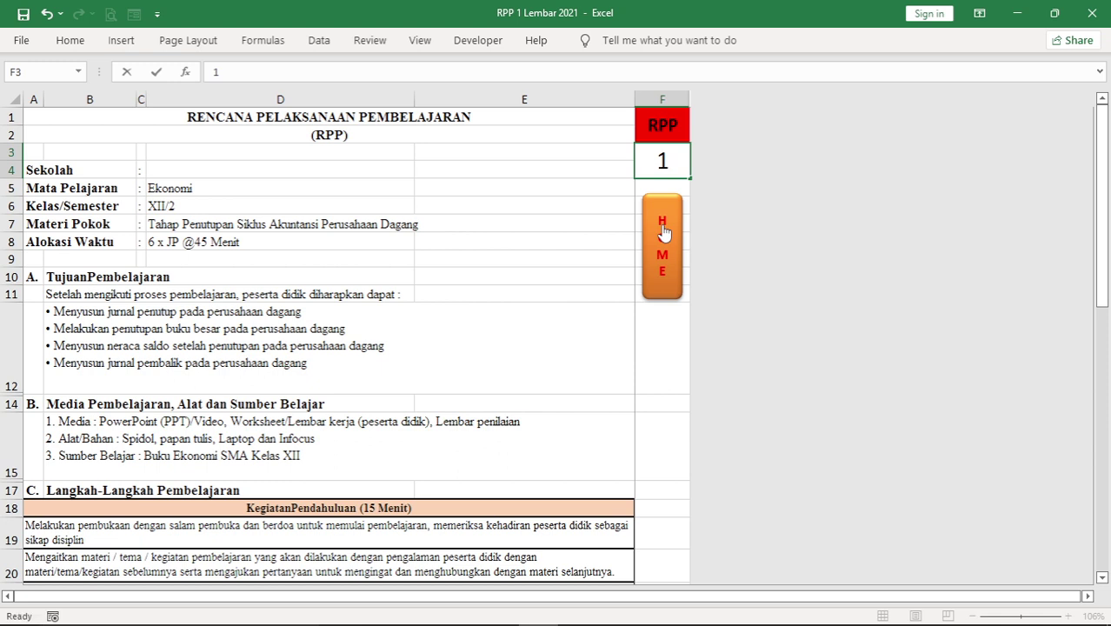
key("Return")
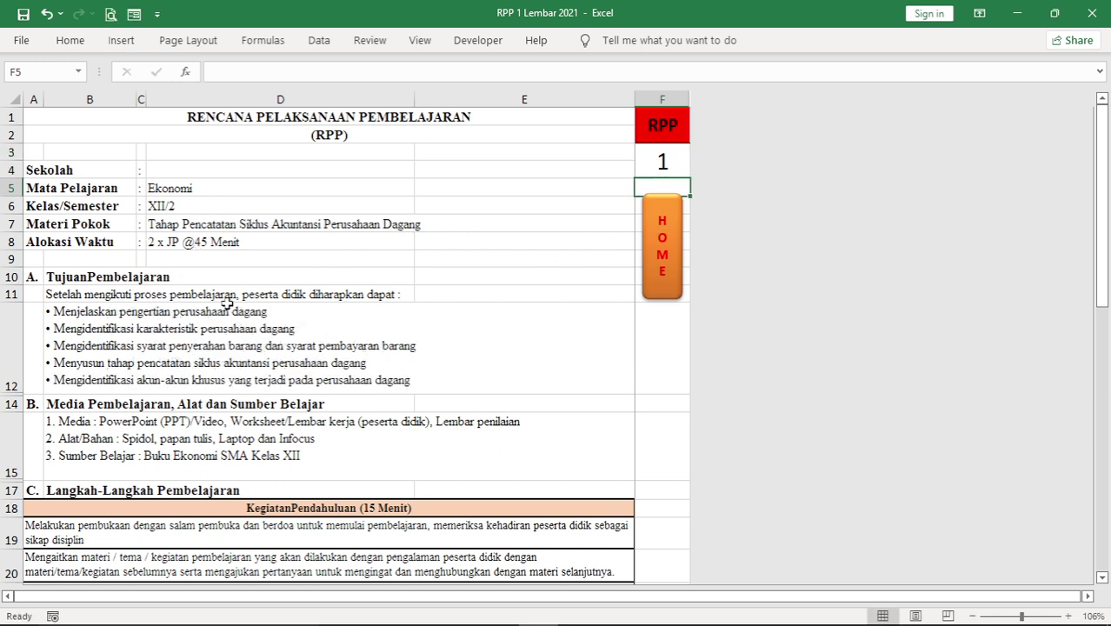
left_click(661, 161)
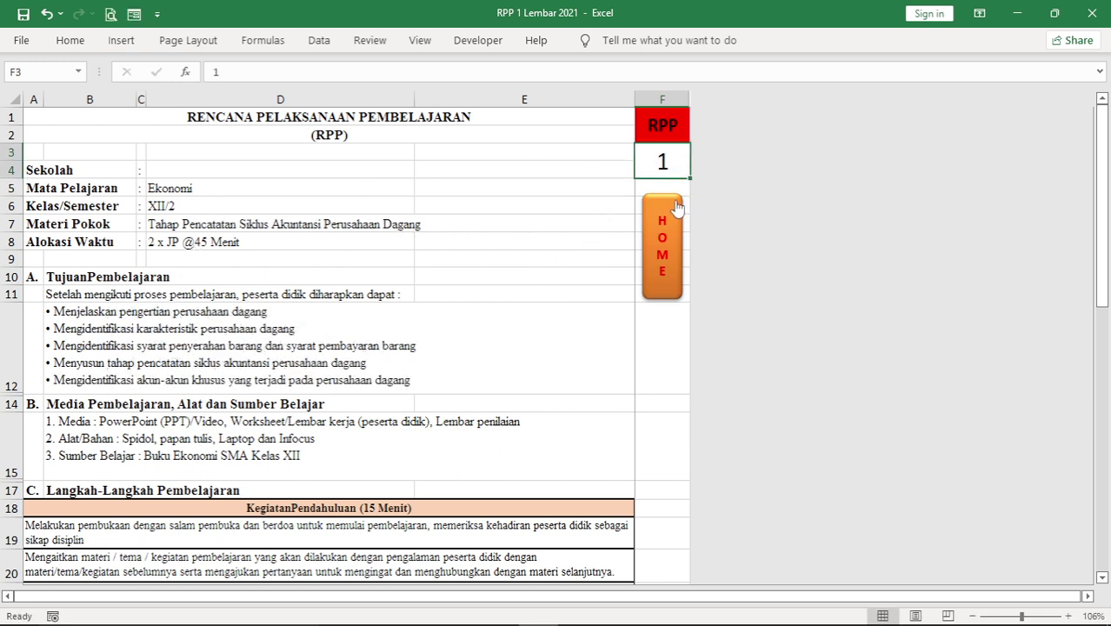
type("2")
key("Return")
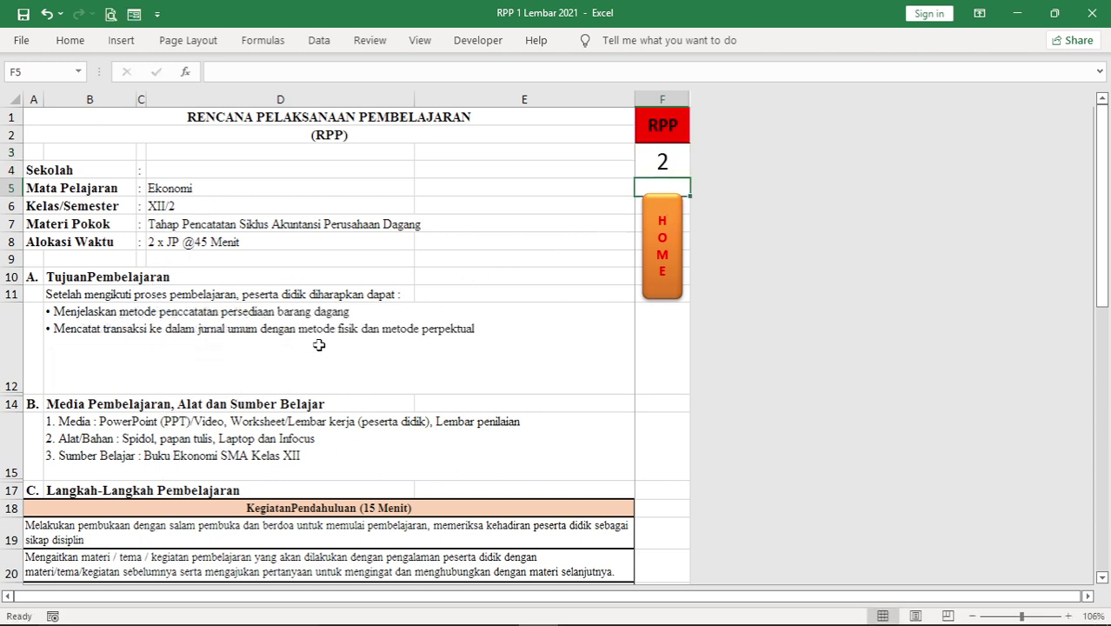
left_click(671, 168)
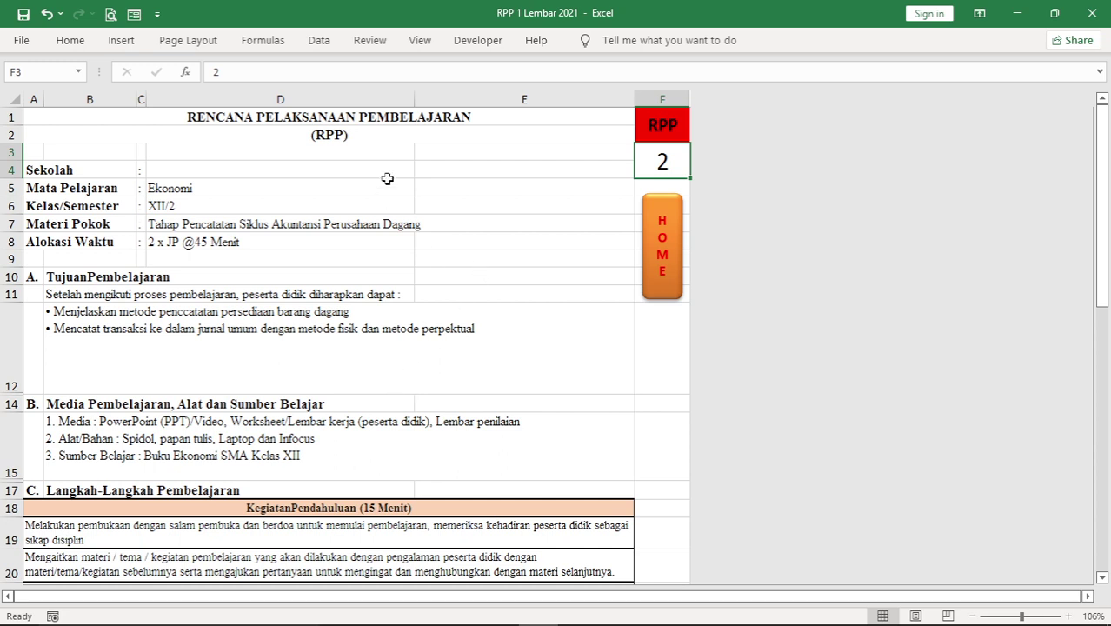
left_click(660, 255)
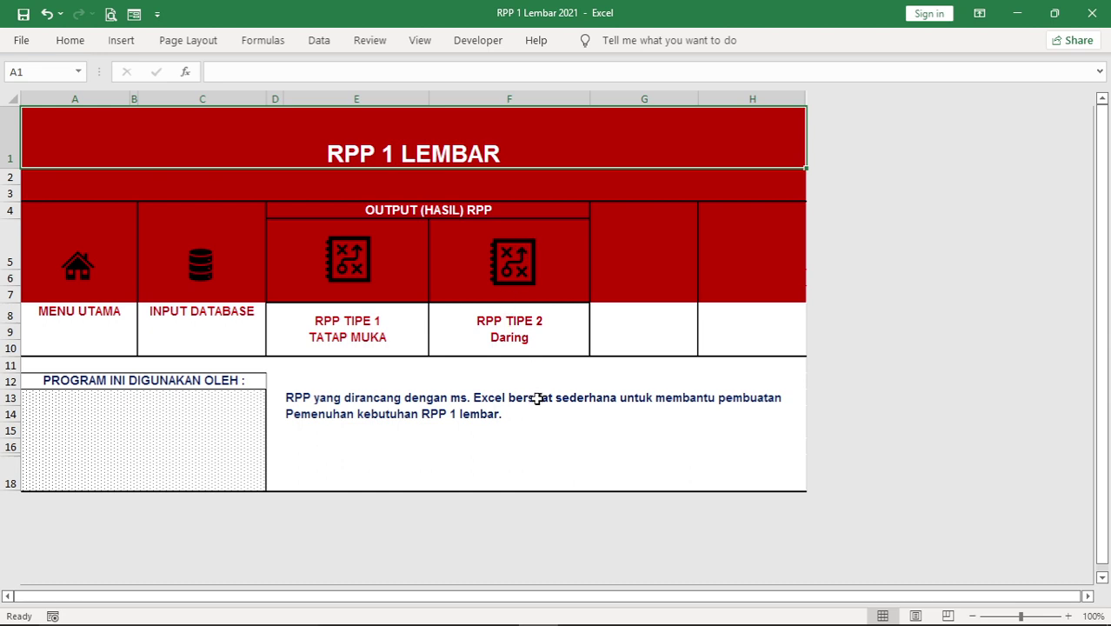
Open the RPP TIPE 2 Daring plan and scroll to its signature block and back to the top
left_click(518, 268)
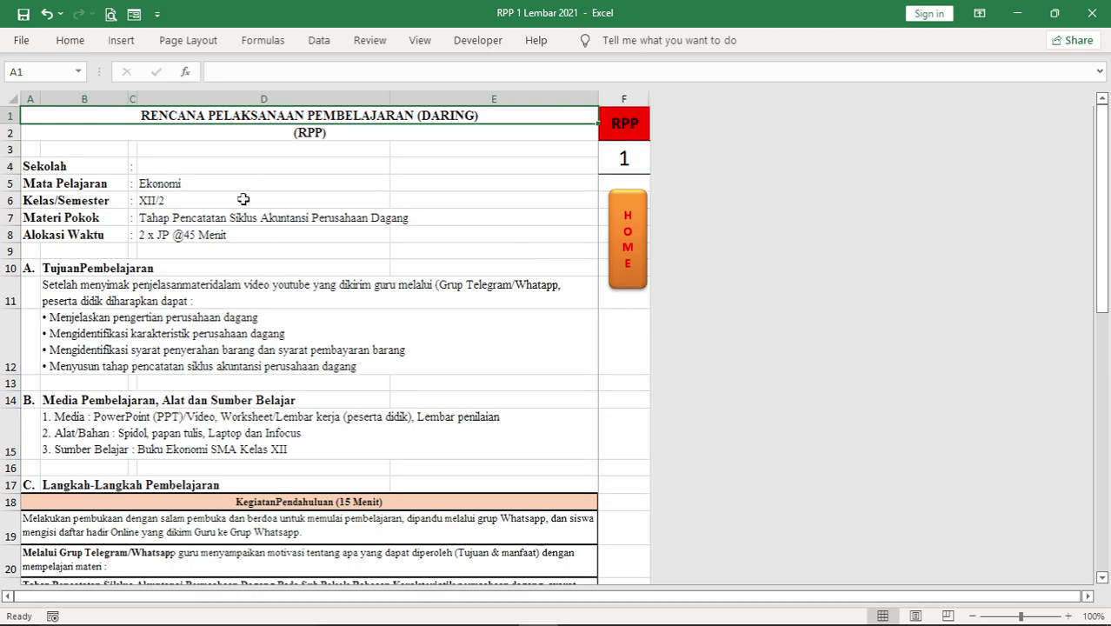
scroll(228, 208, "down", 3)
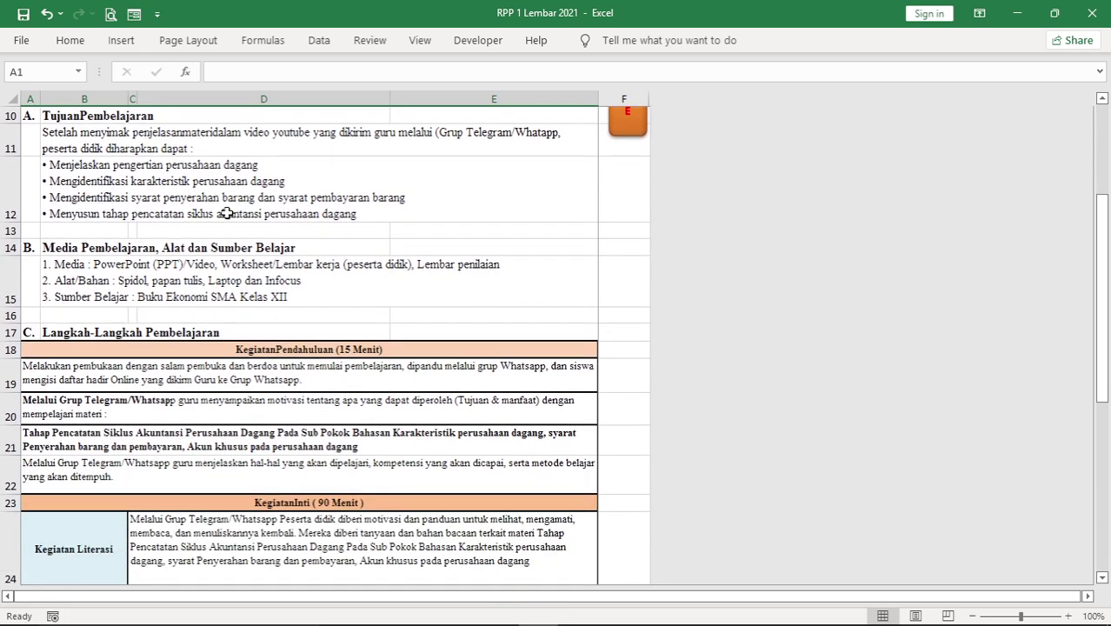
scroll(228, 212, "down", 1)
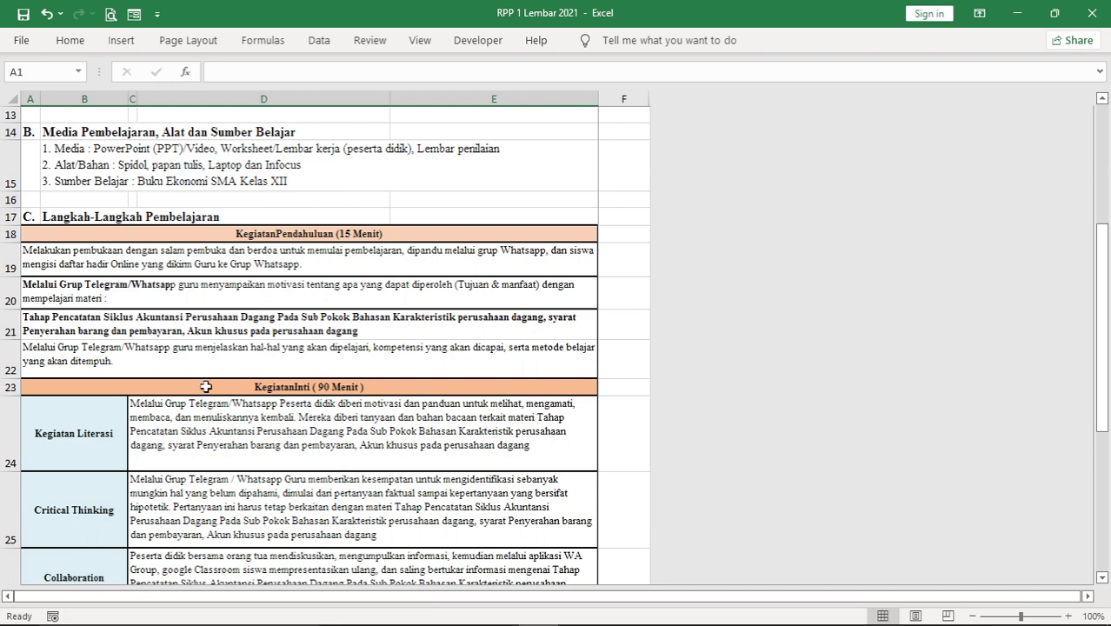
scroll(252, 402, "down", 3)
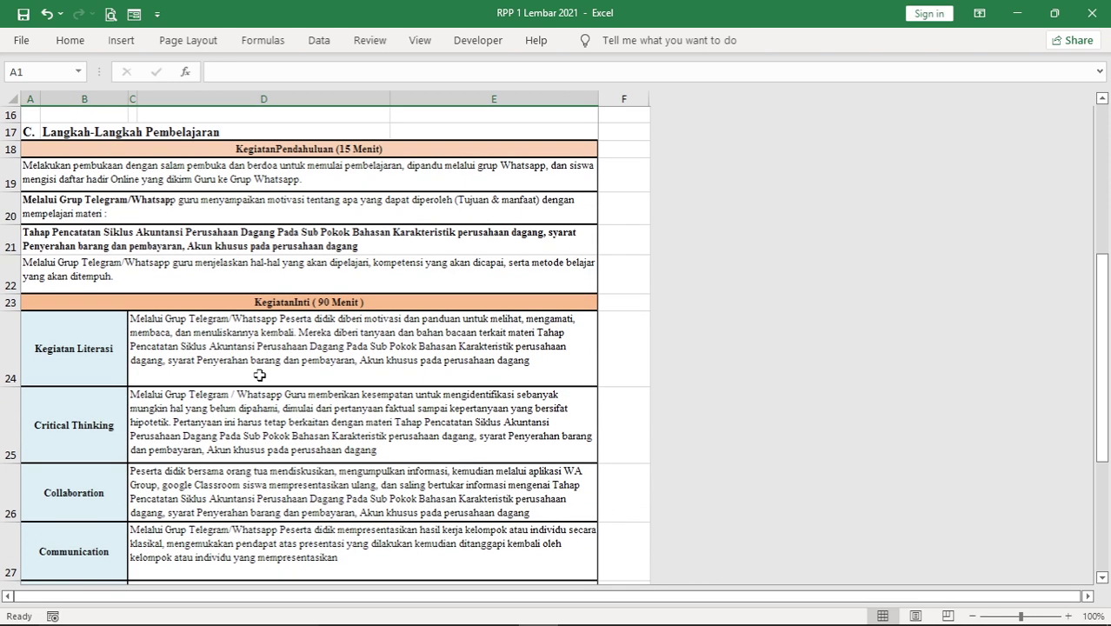
scroll(240, 366, "down", 1)
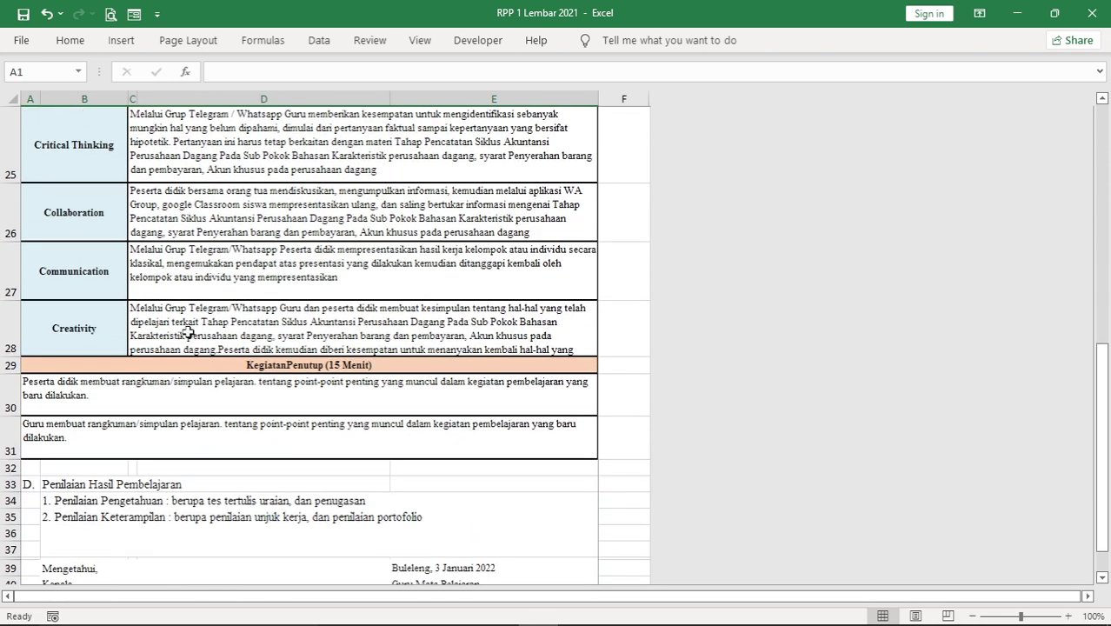
scroll(184, 325, "up", 2)
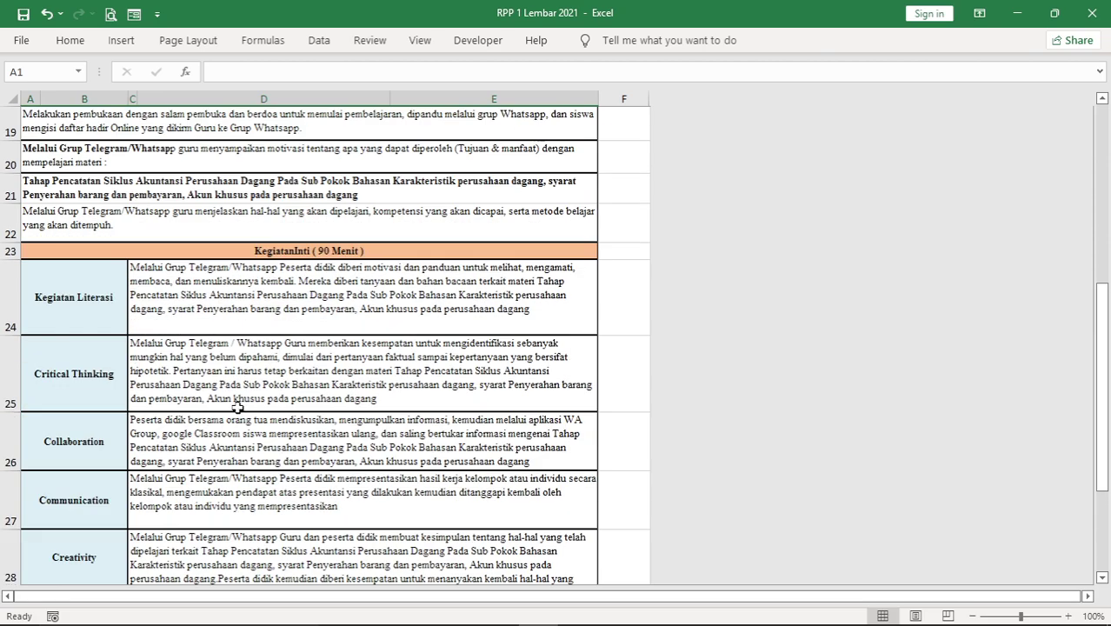
scroll(245, 375, "down", 4)
scroll(243, 365, "up", 1)
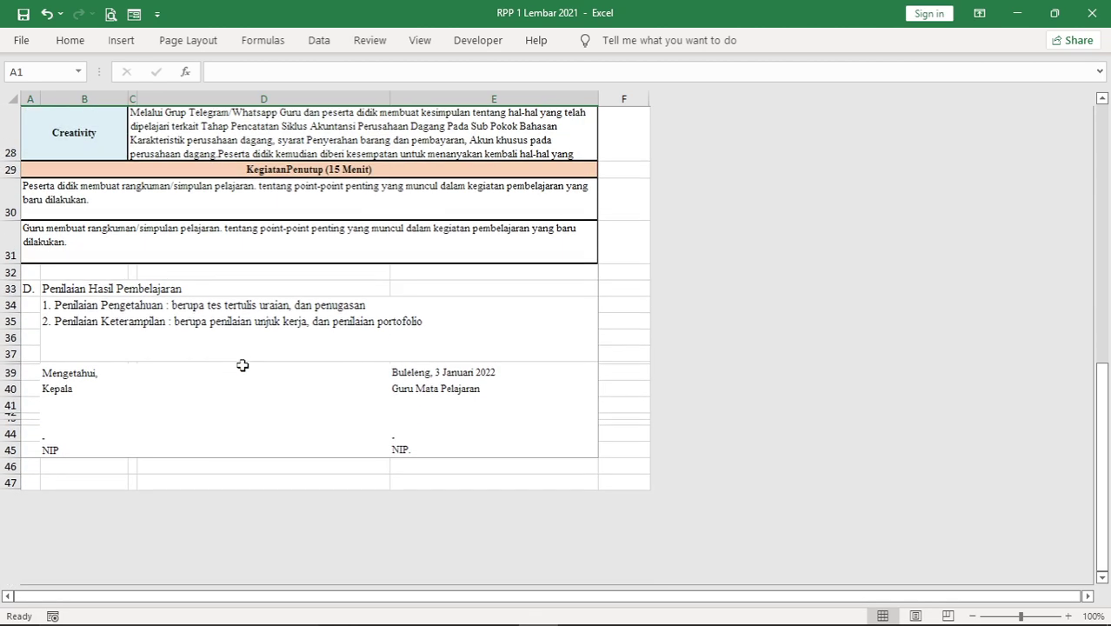
scroll(282, 311, "up", 8)
scroll(282, 311, "up", 1)
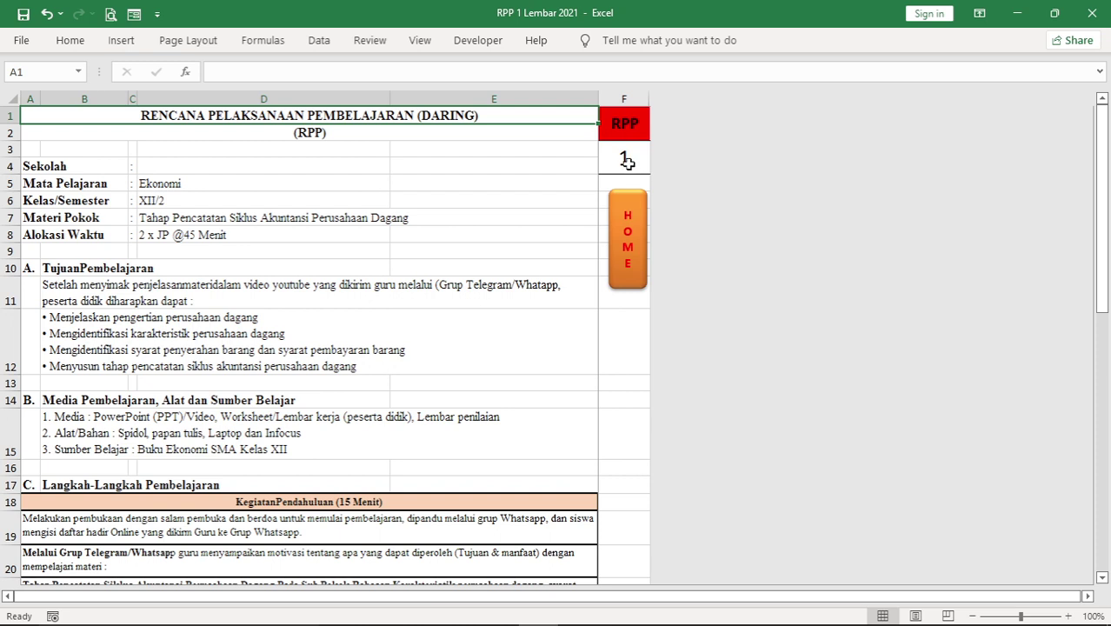
Set the Daring plan's RPP number in F3 to 3, then return to the main menu sheet
left_click(626, 162)
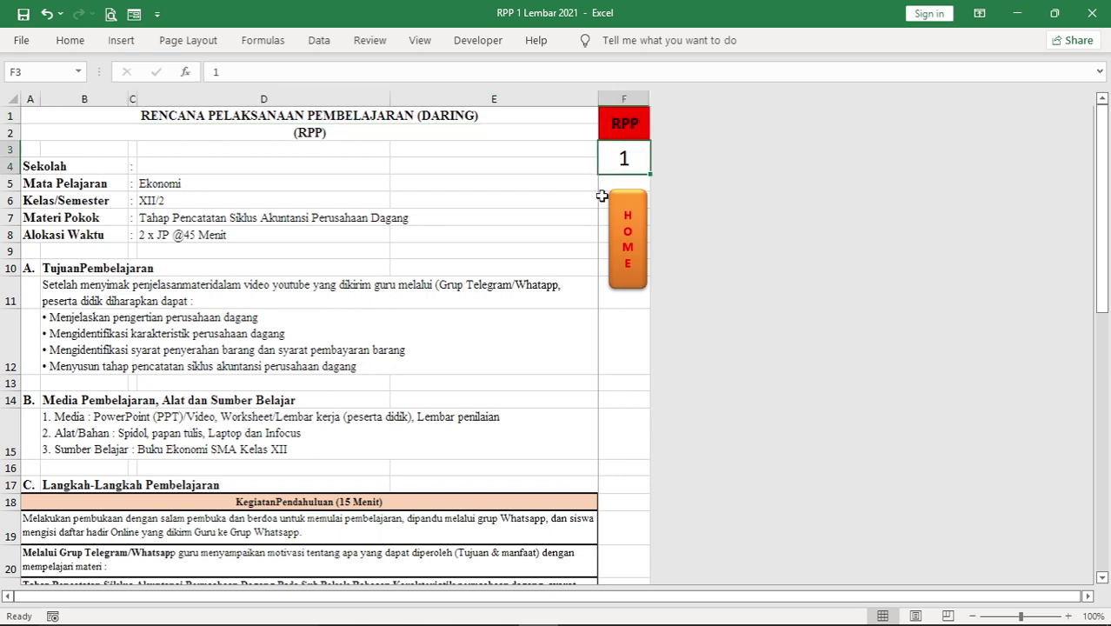
type("2")
key("Return")
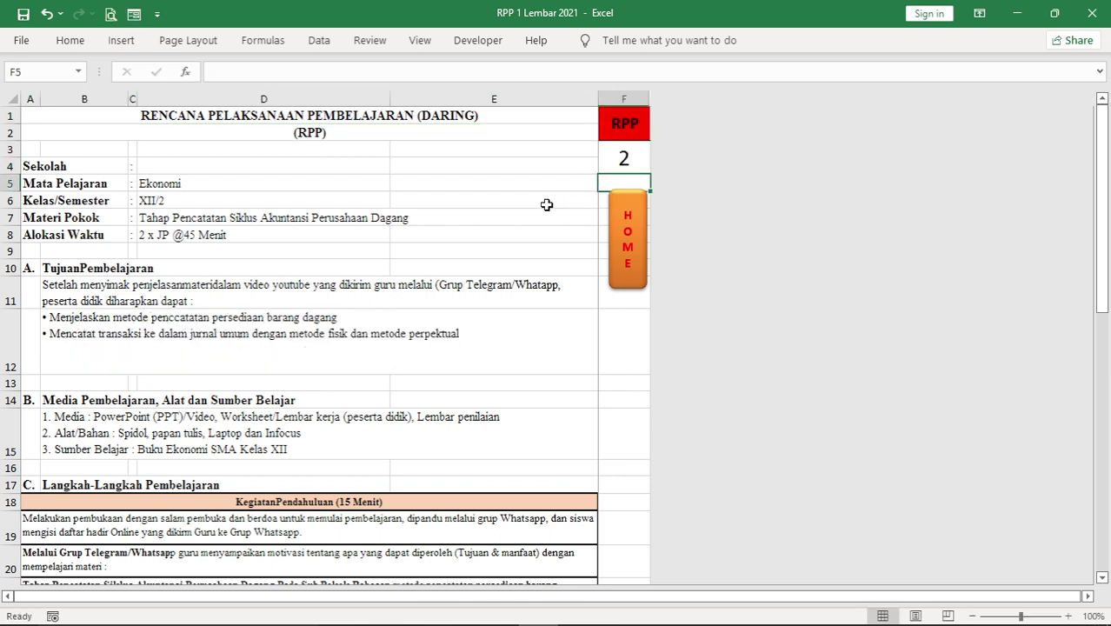
left_click(625, 162)
type("3")
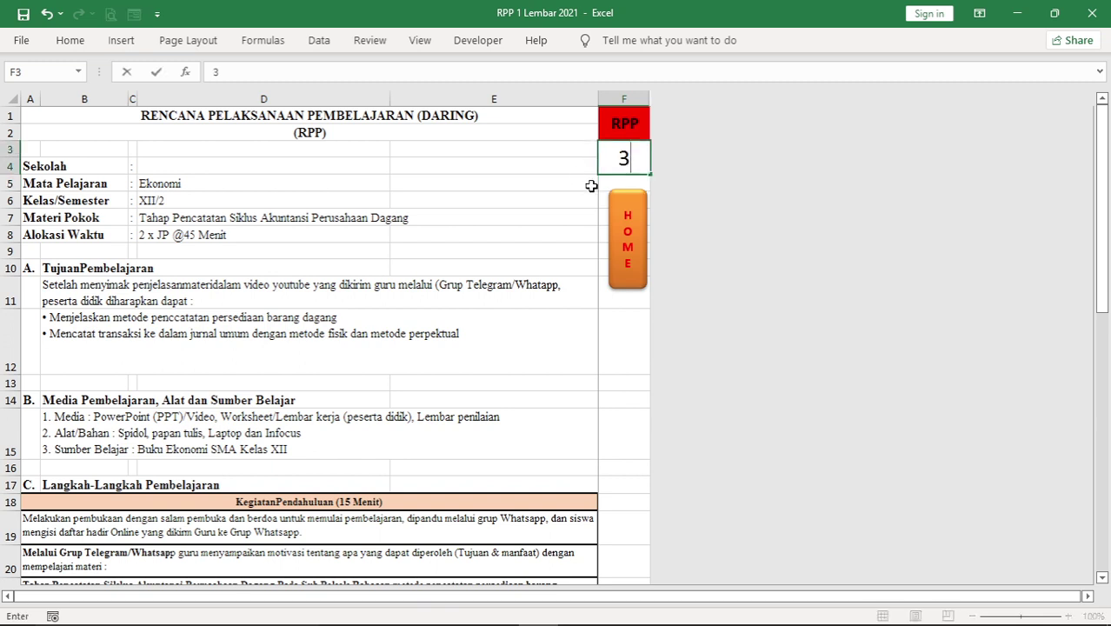
key("Return")
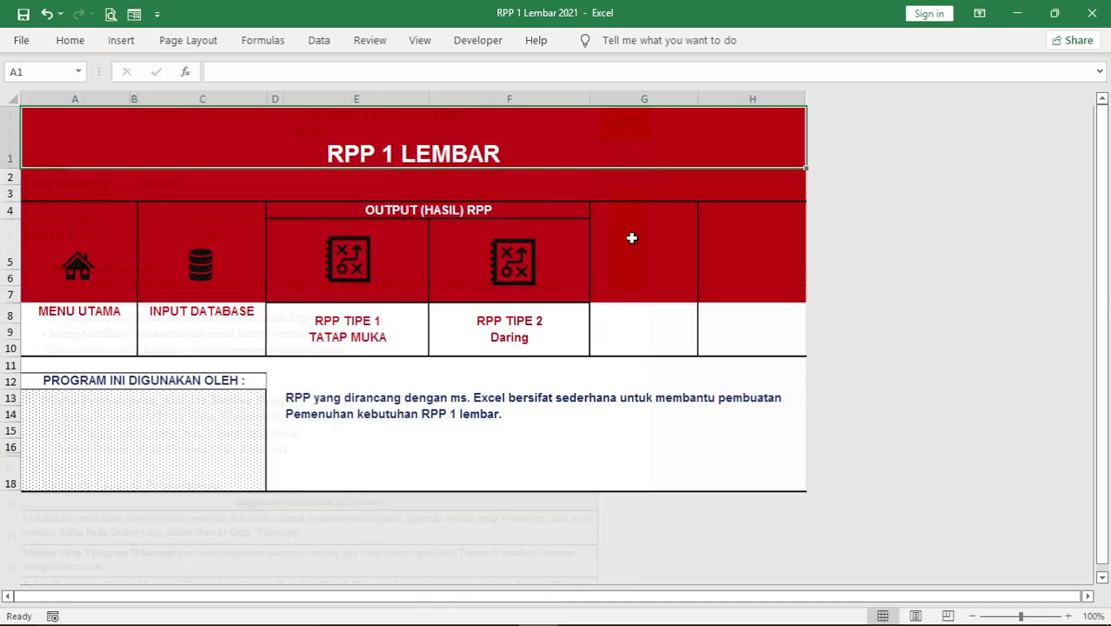
left_click(632, 239)
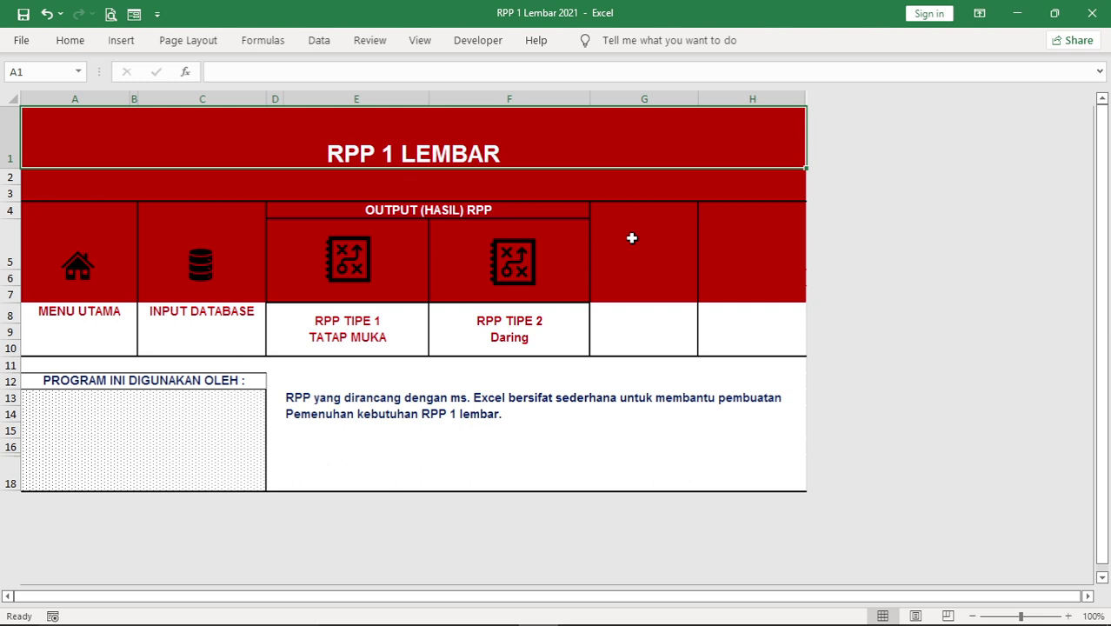
Open the INPUT DATABASE sheet and inspect its school, teacher ID and Ekonomi subject header fields
left_click(201, 269)
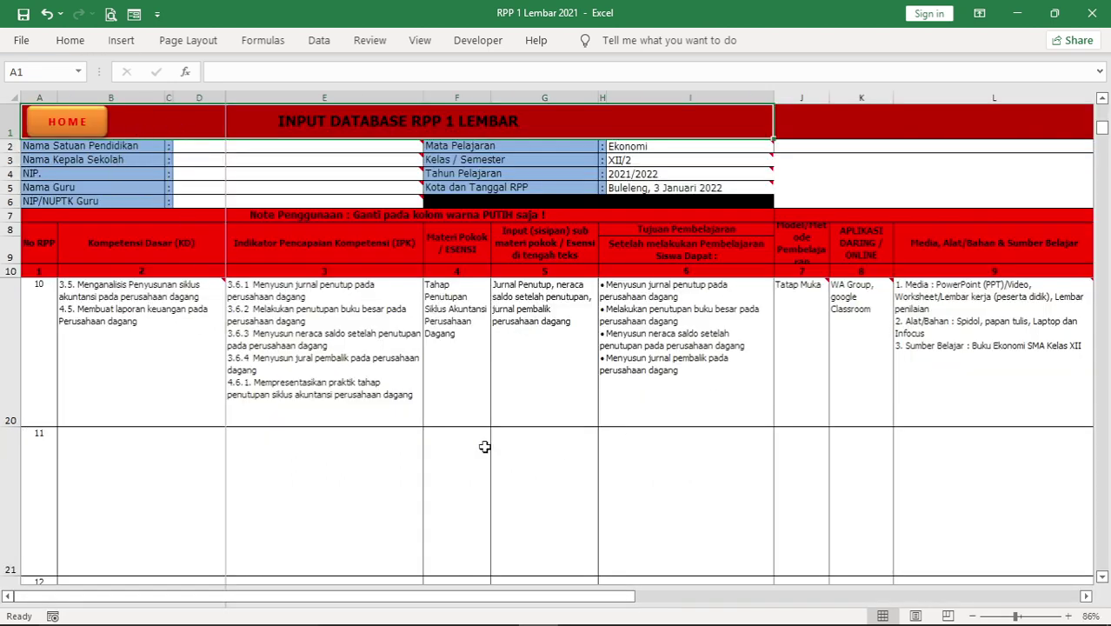
scroll(287, 396, "up", 5)
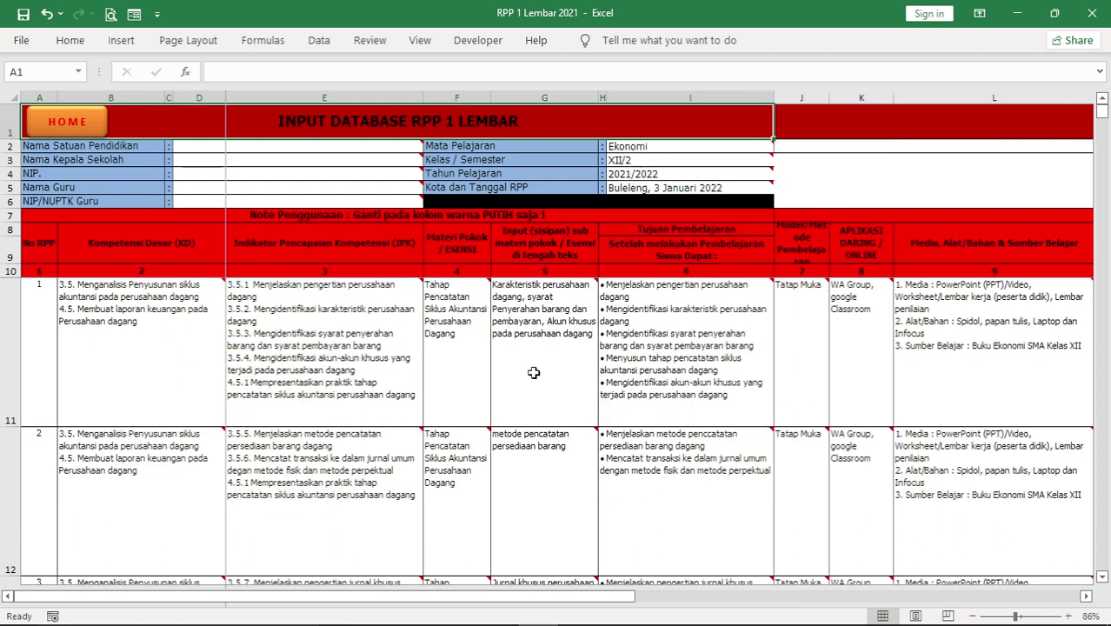
mouse_move(193, 151)
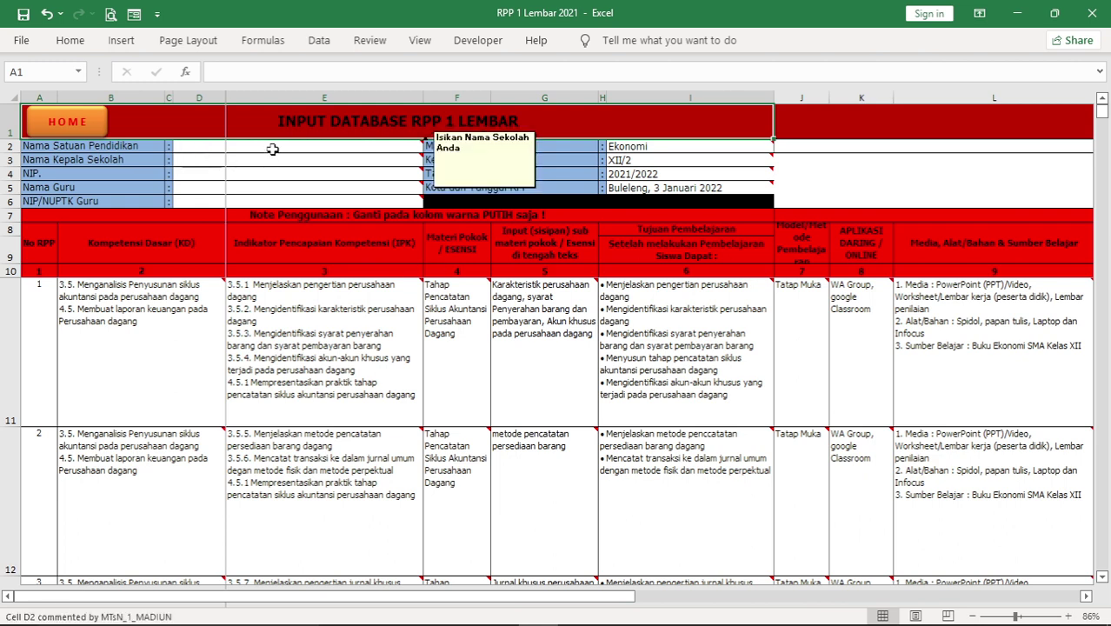
left_click(241, 149)
key("Down")
key("Down")
key("Down")
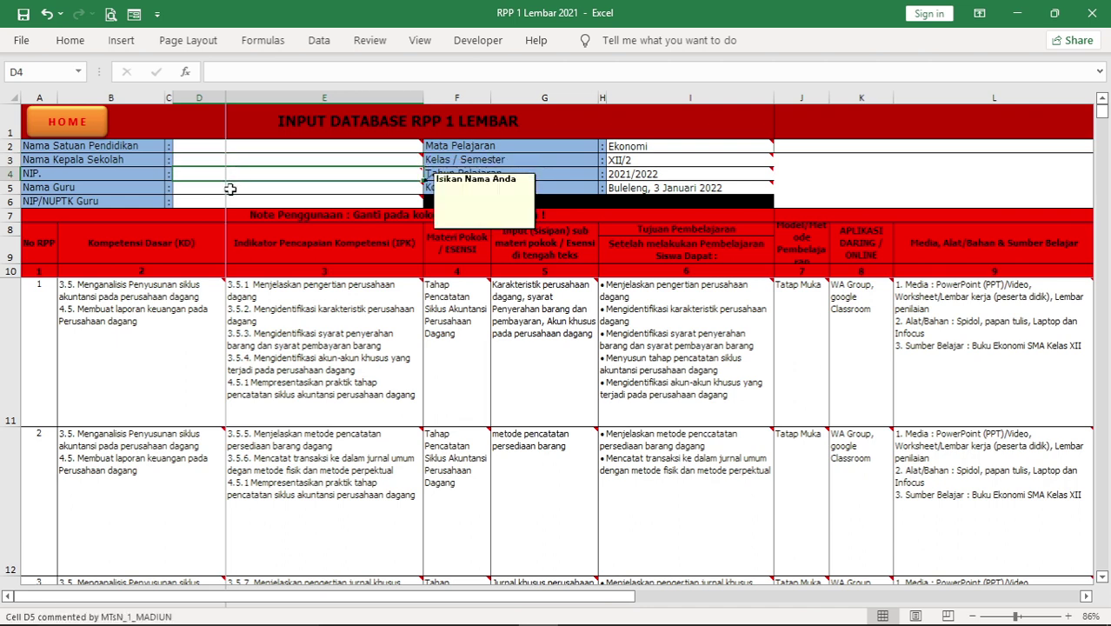
key("Down")
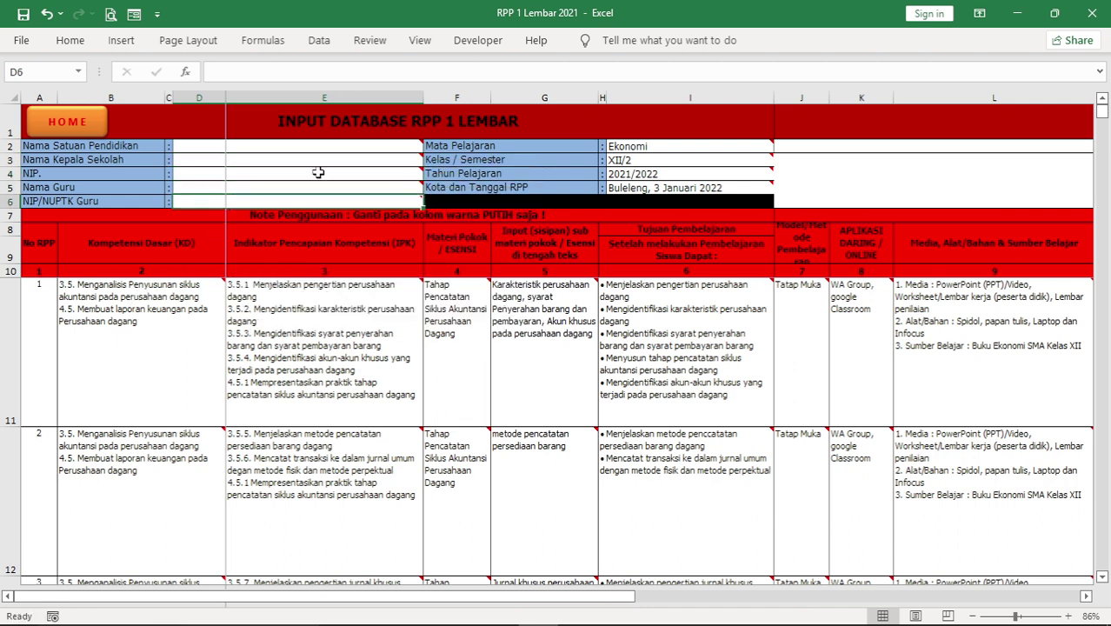
left_click(663, 146)
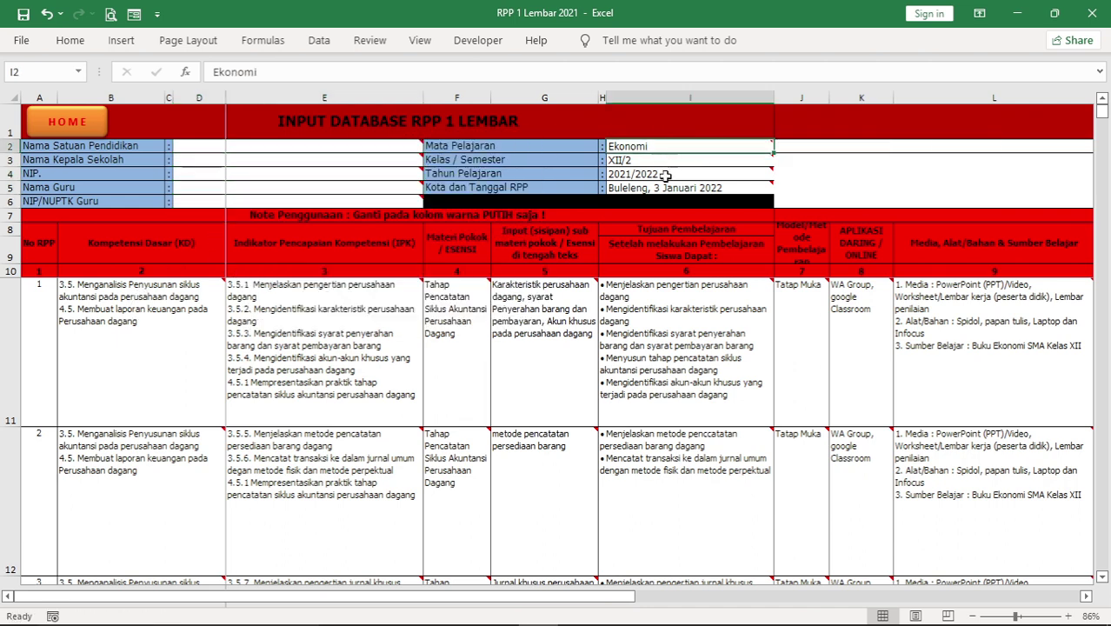
mouse_move(643, 359)
mouse_move(314, 357)
left_click(195, 146)
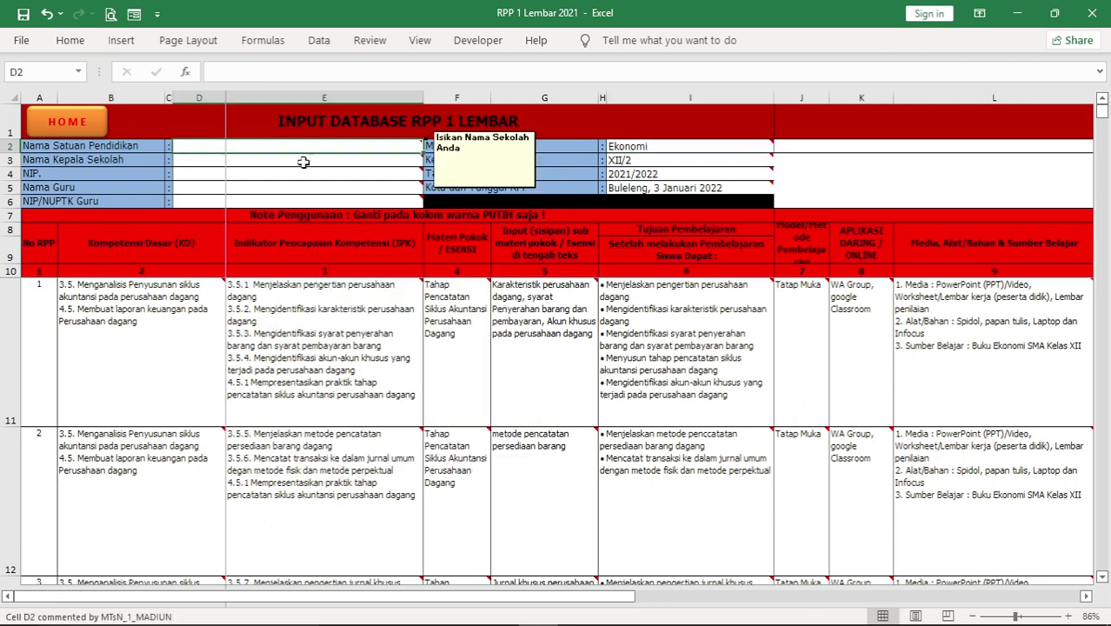
Enter school SMAS AYODHYA PURA, the principal's name, '-', the teacher's full name and '-' in D2–D6
mouse_move(641, 317)
type("SMAS AY")
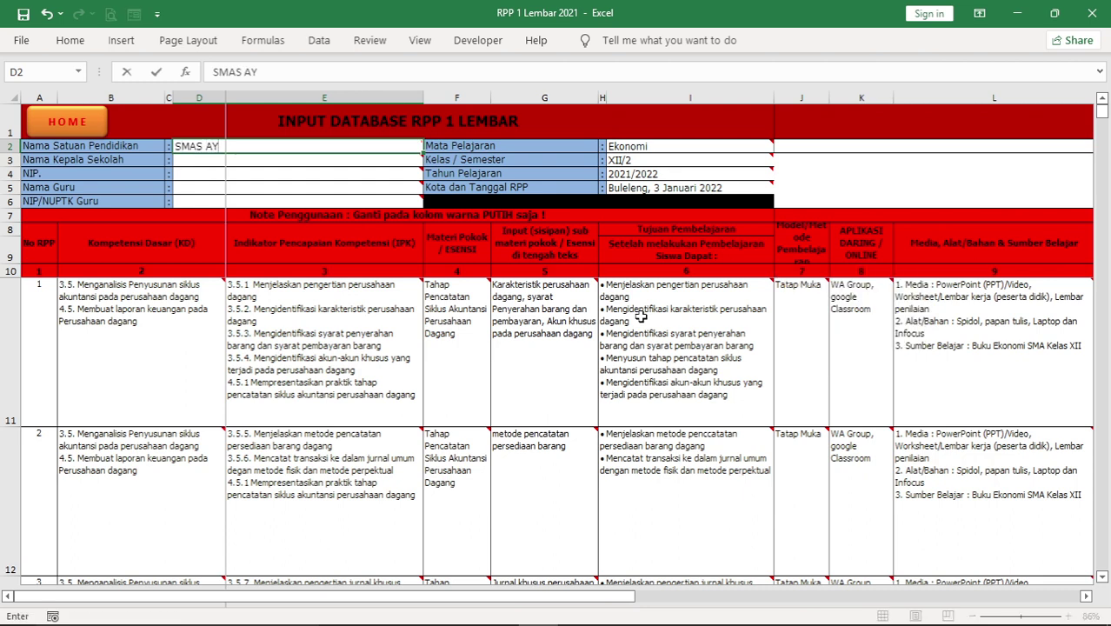
type("ODHYA PURA")
key("Return")
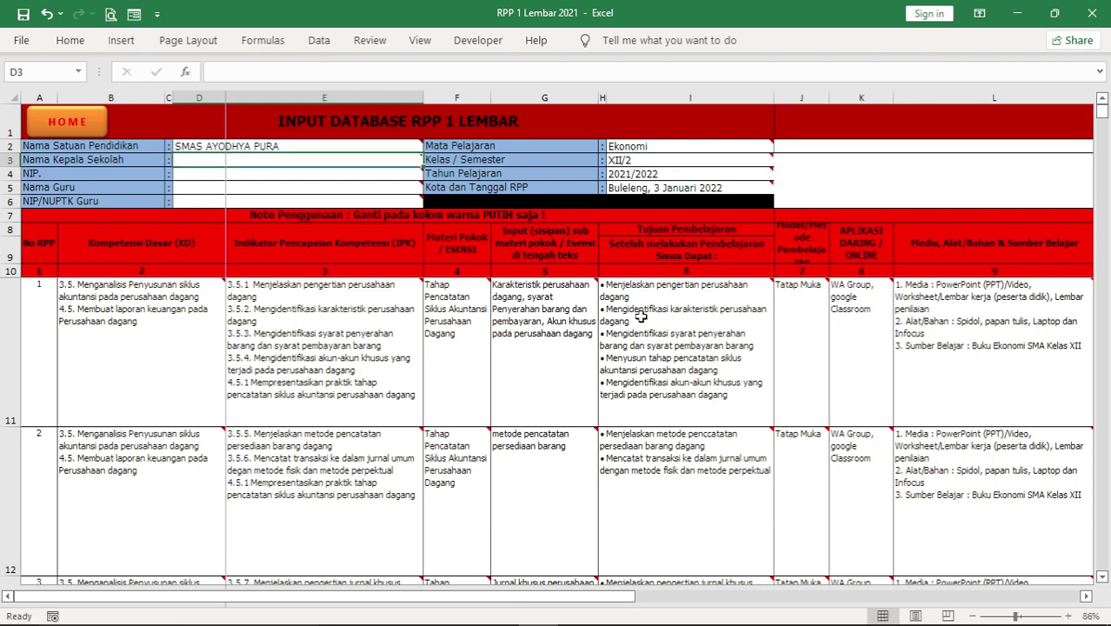
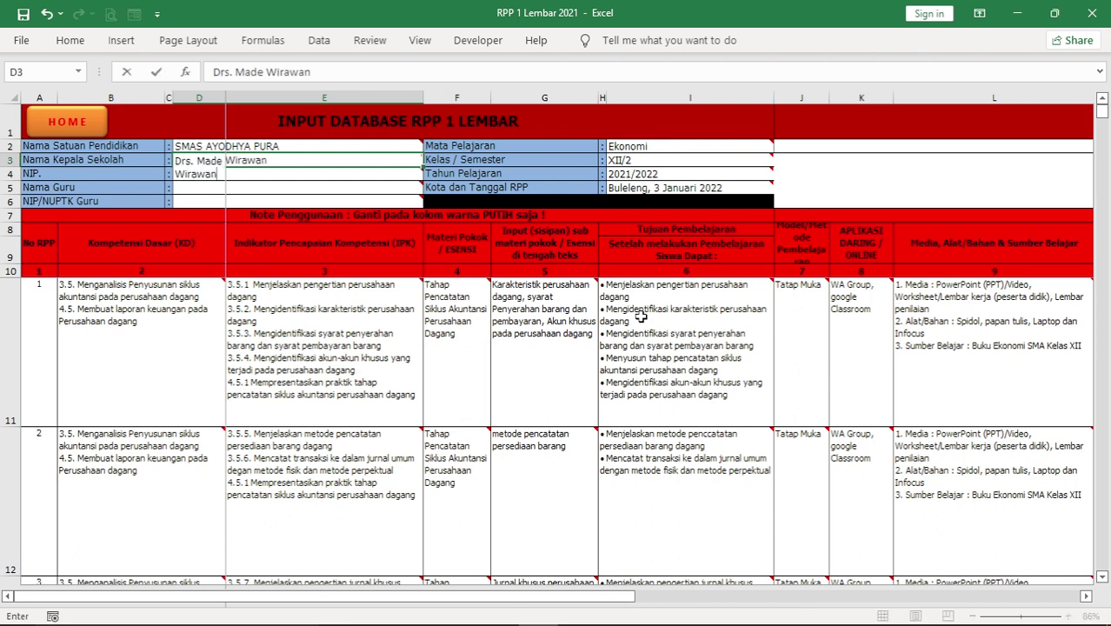
key("Return")
type("-")
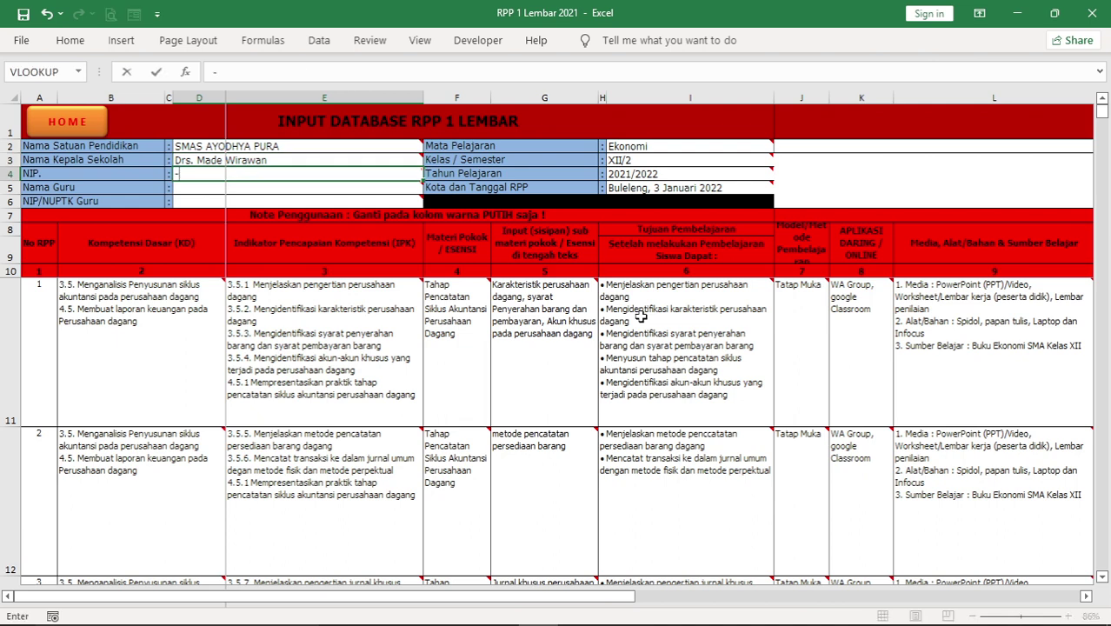
key("Return")
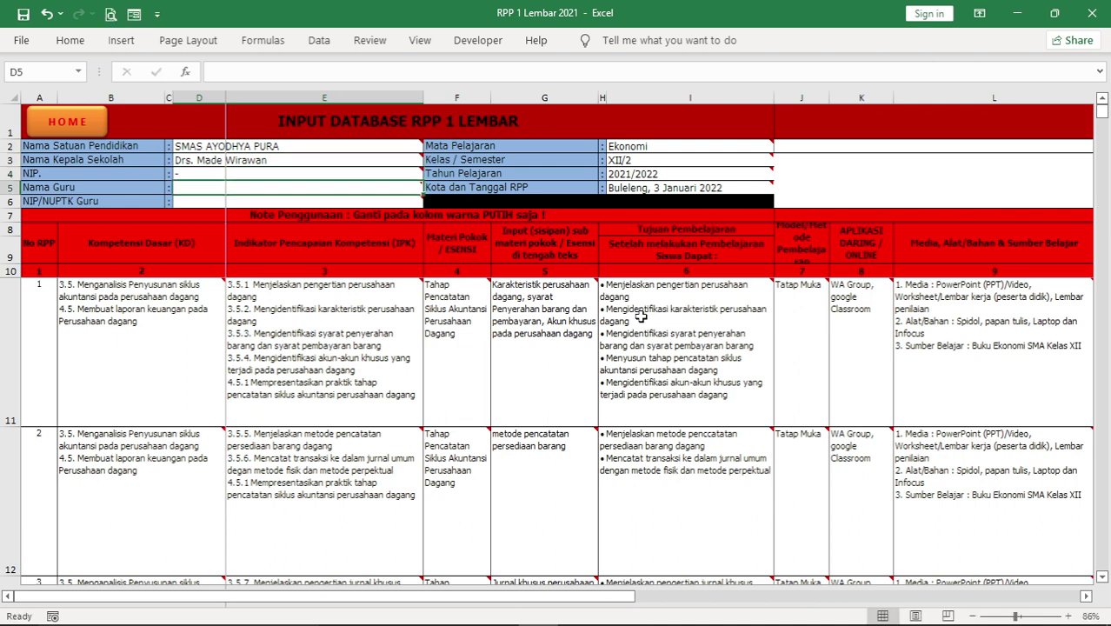
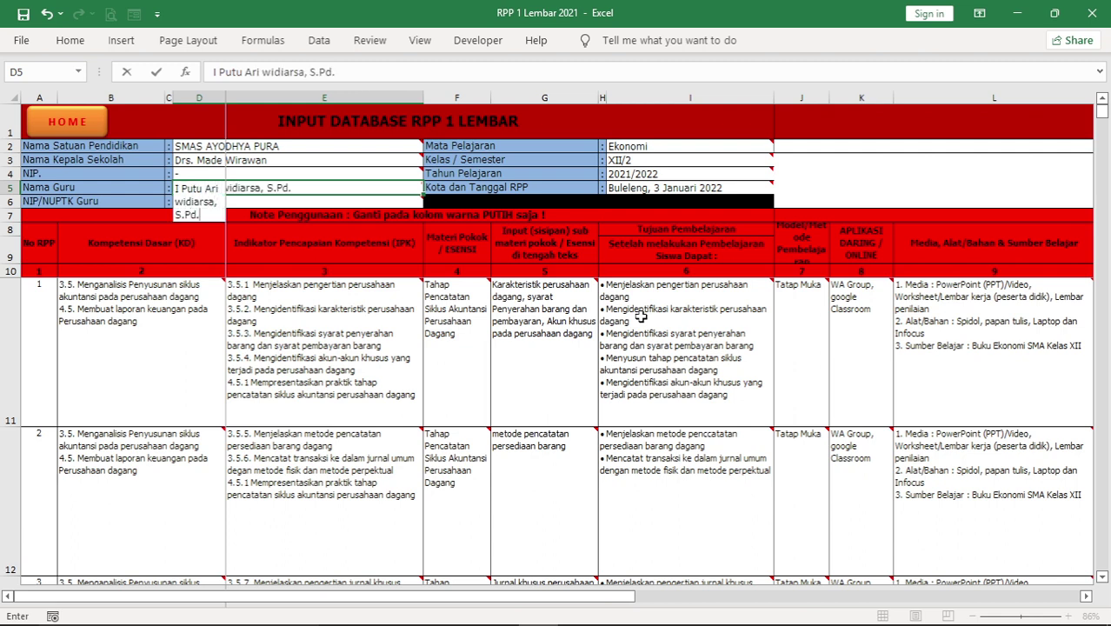
key("Return")
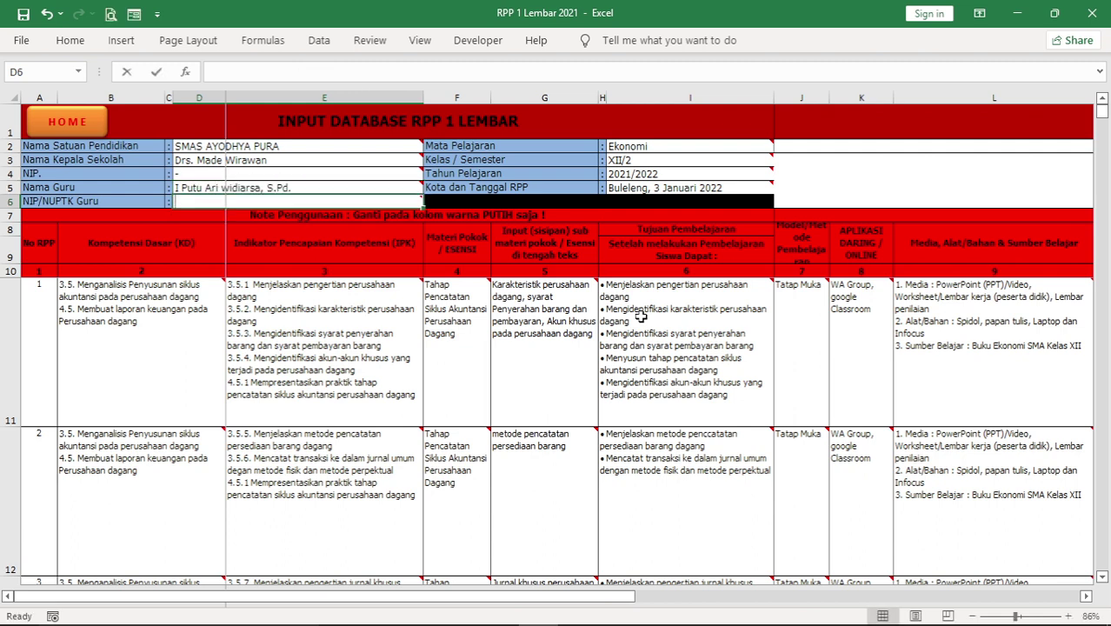
type("-")
key("Return")
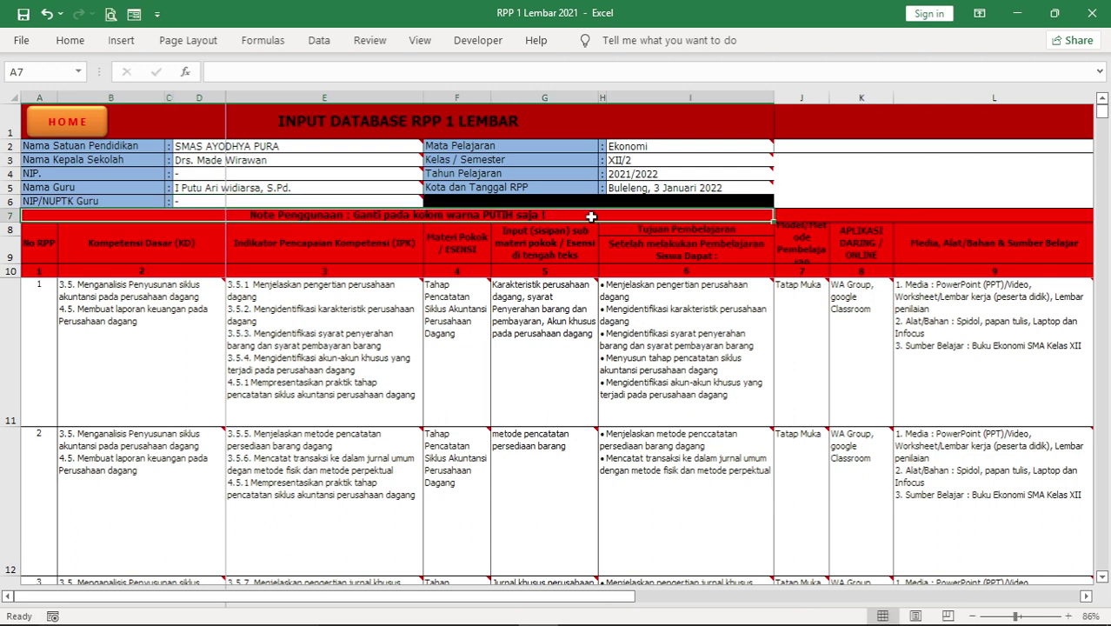
Review the subject Ekonomi, class XII/2 and place-and-date entries in the right-hand header
left_click(639, 148)
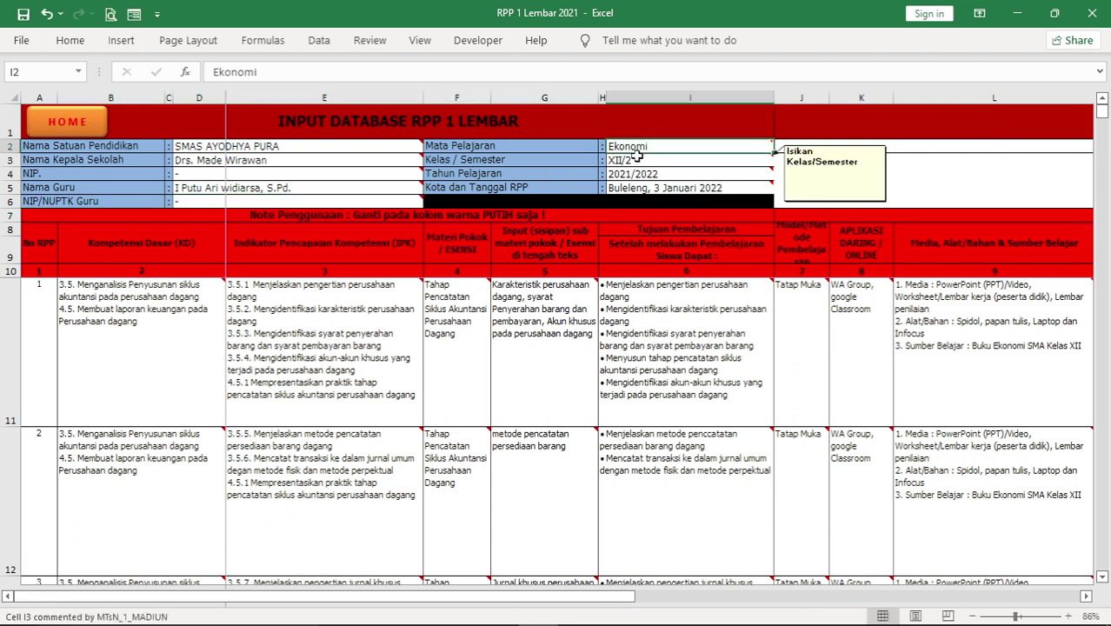
left_click(639, 160)
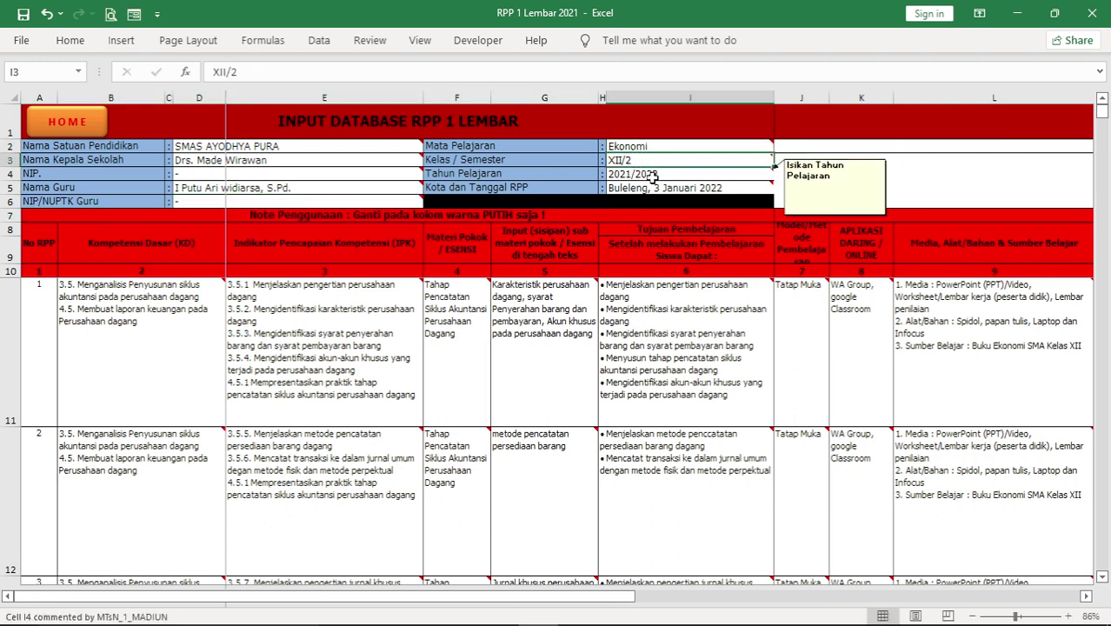
left_click(686, 188)
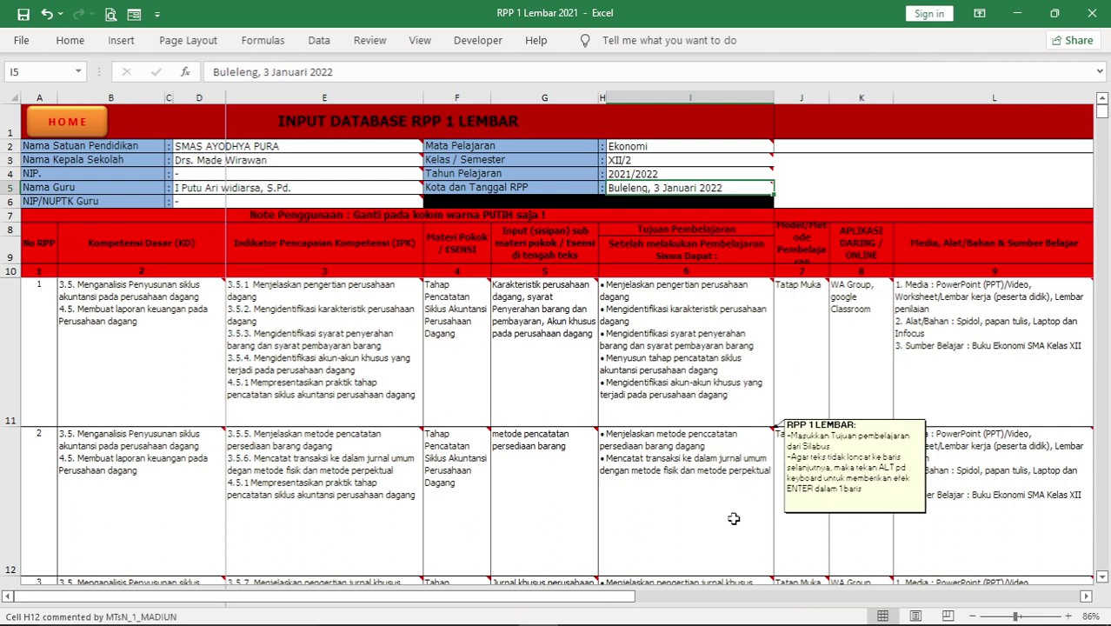
left_click(306, 359)
left_click(77, 348)
left_click(49, 348)
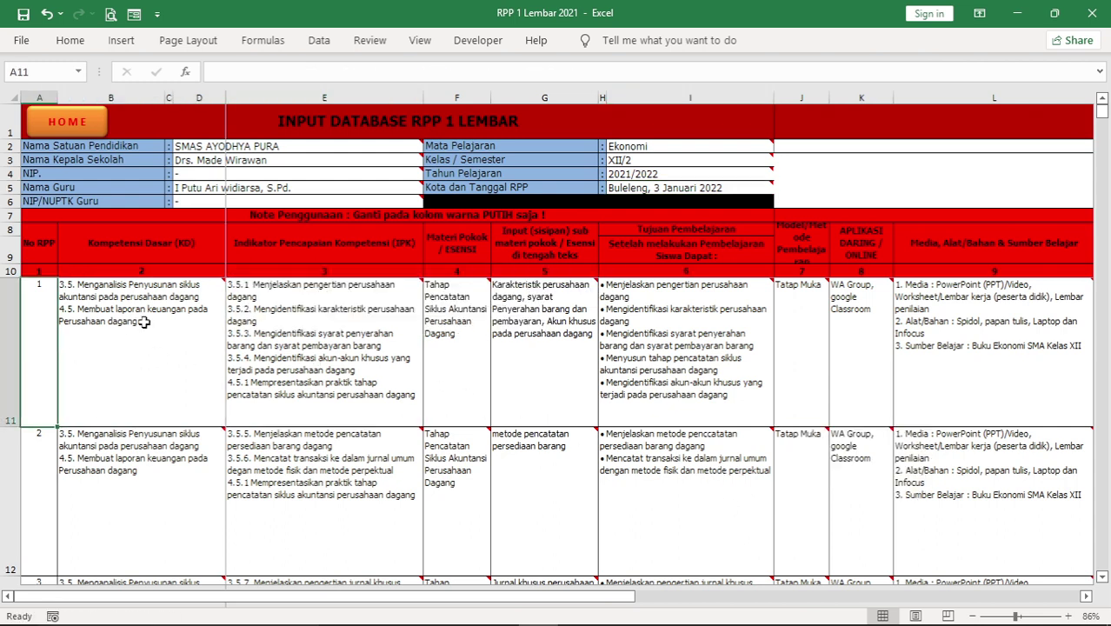
left_click(145, 319)
left_click(31, 327)
left_click(35, 461)
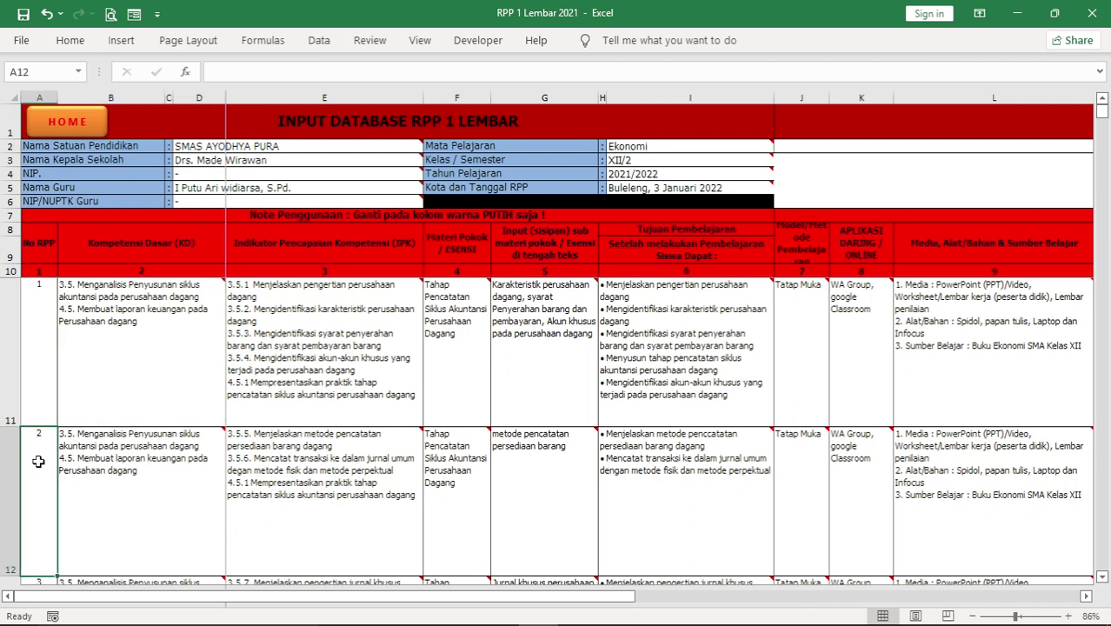
left_click(48, 318)
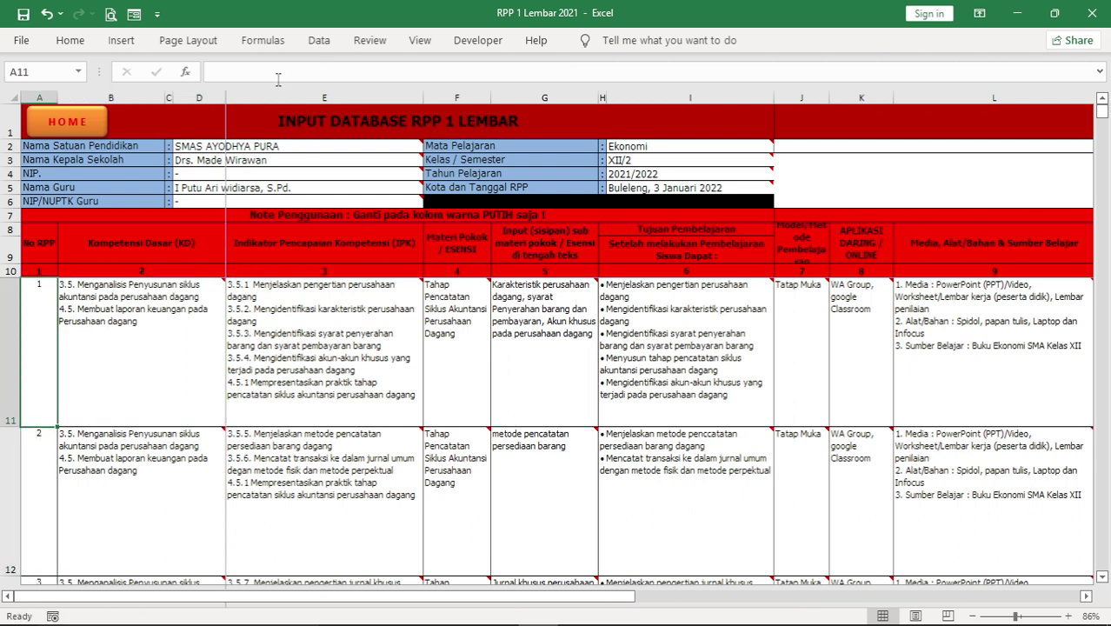
left_click(323, 77)
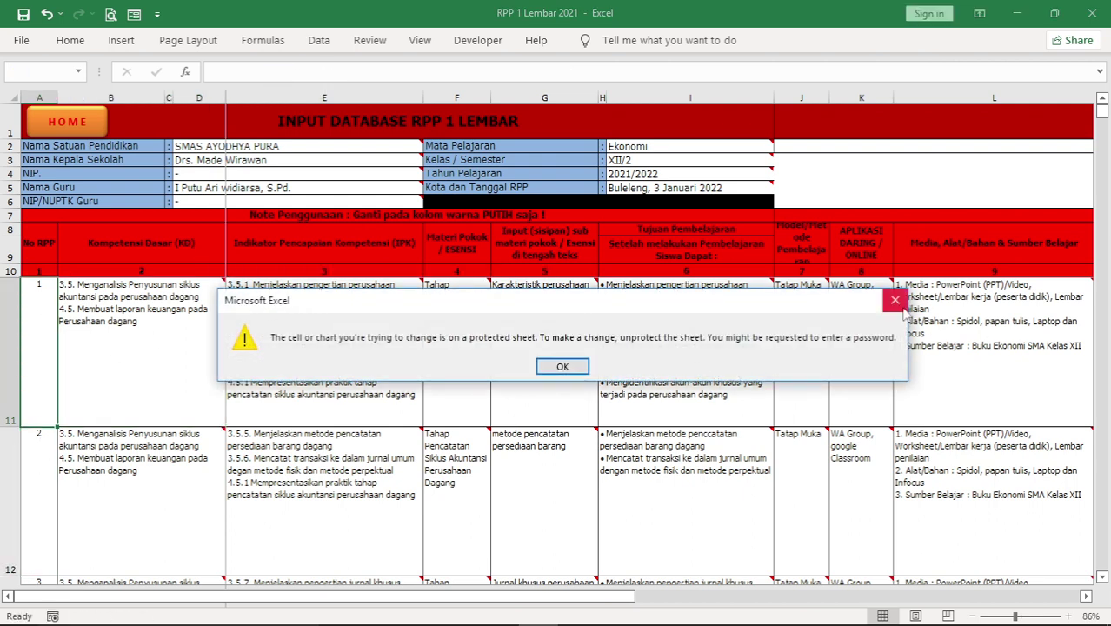
left_click(896, 301)
left_click(195, 347)
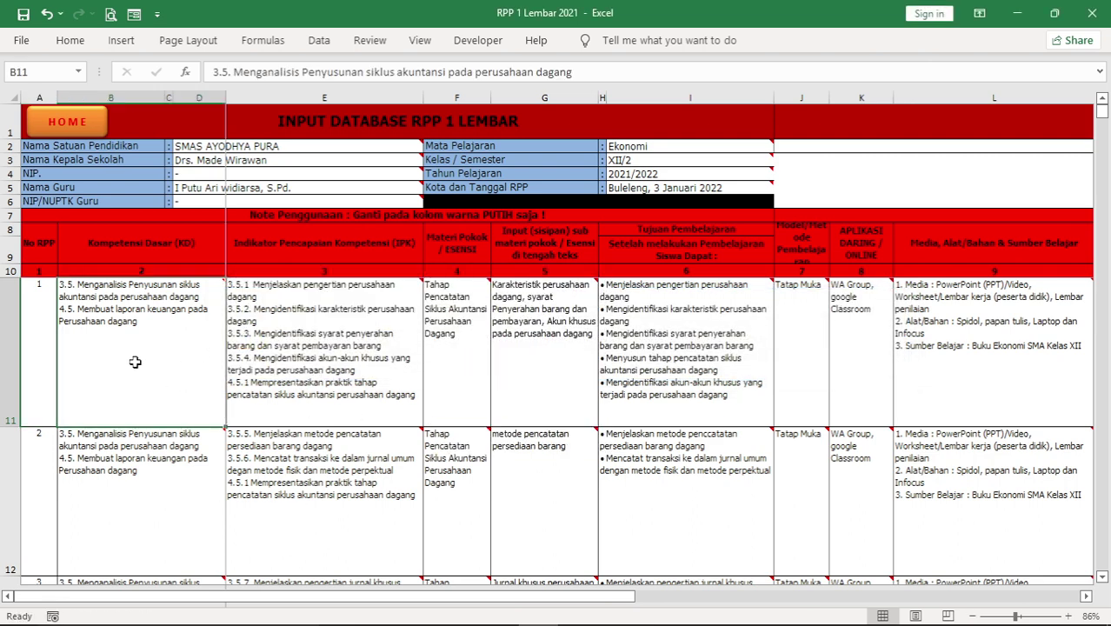
key("Right")
key("Left")
key("Right")
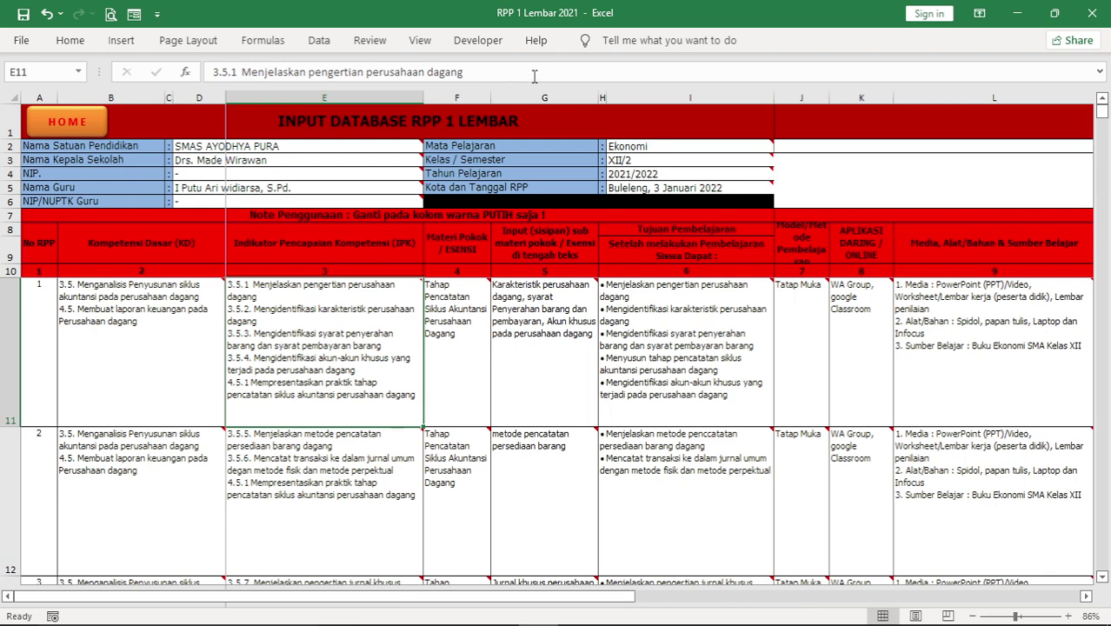
left_click(188, 365)
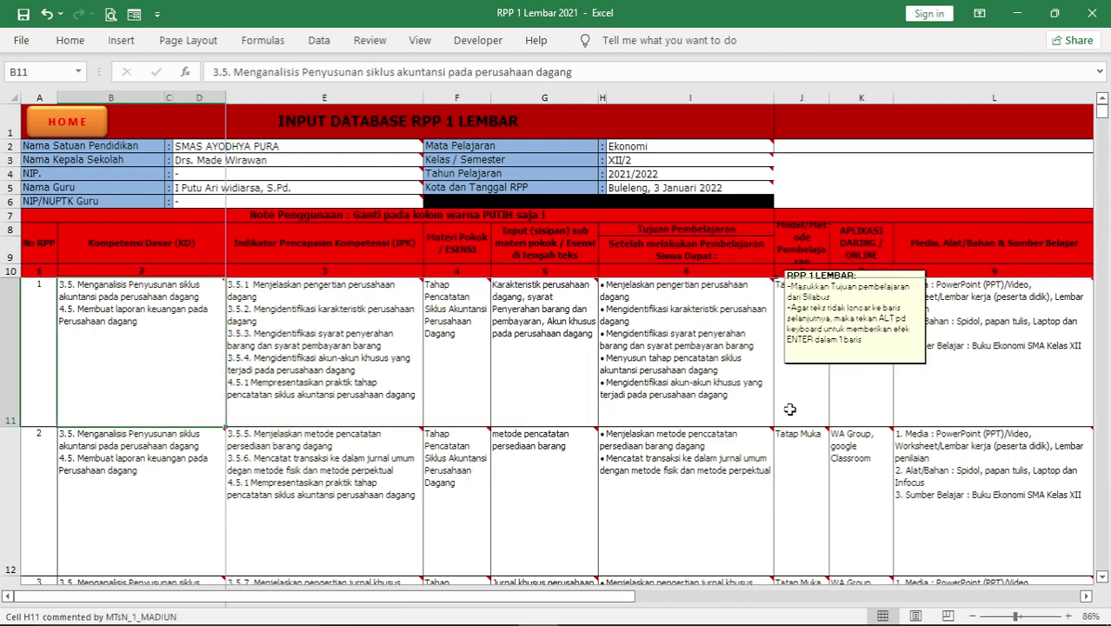
scroll(789, 409, "down", 6)
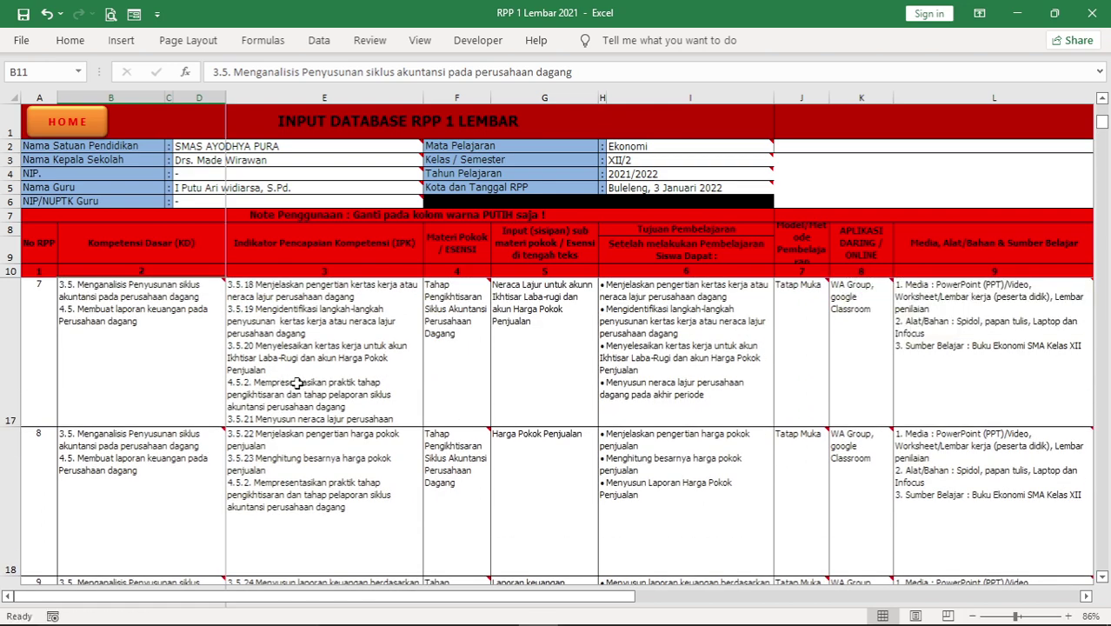
scroll(296, 383, "up", 6)
mouse_move(126, 354)
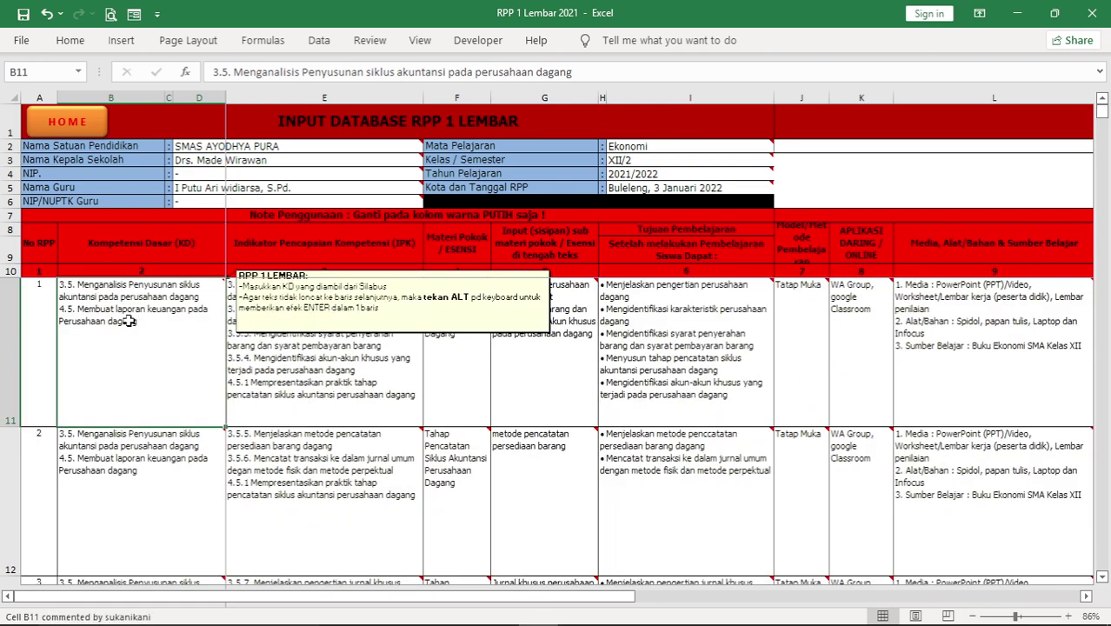
mouse_move(265, 377)
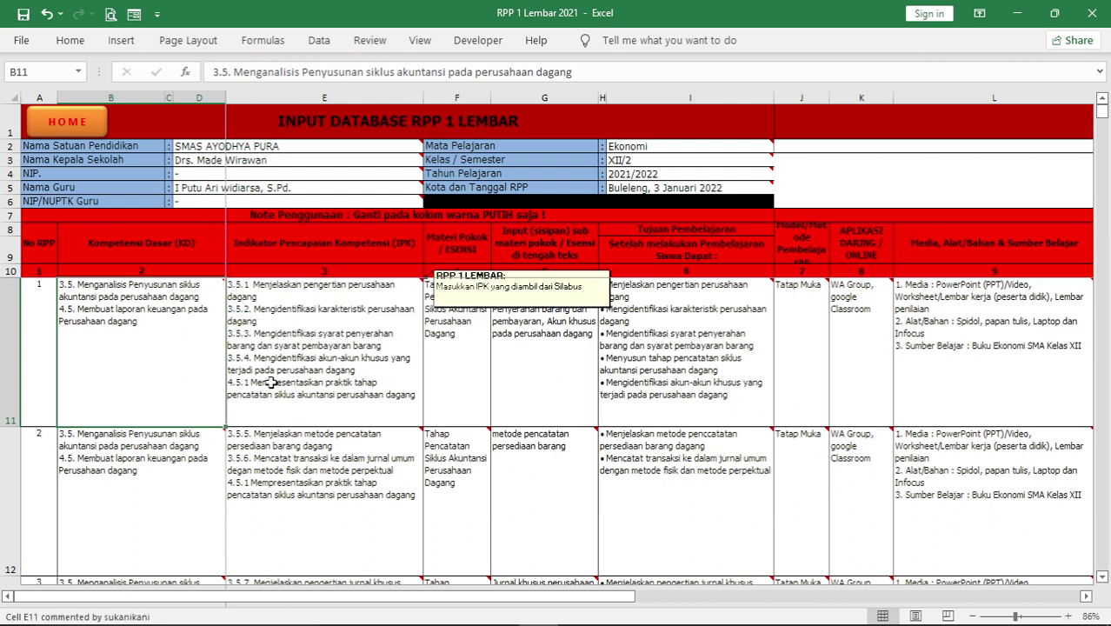
left_click(314, 328)
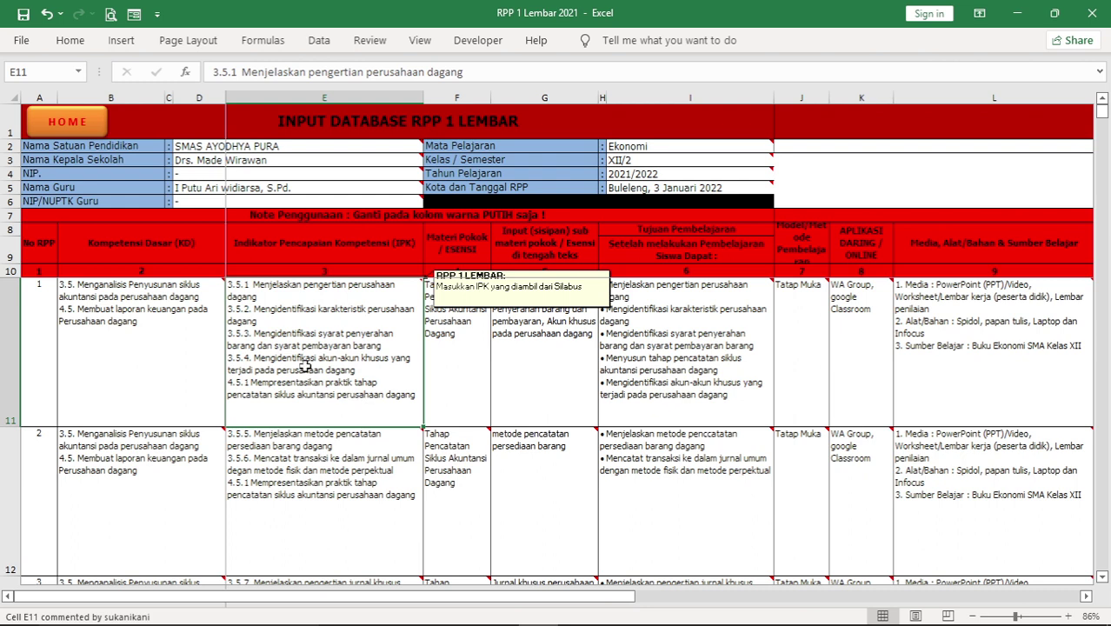
mouse_move(458, 380)
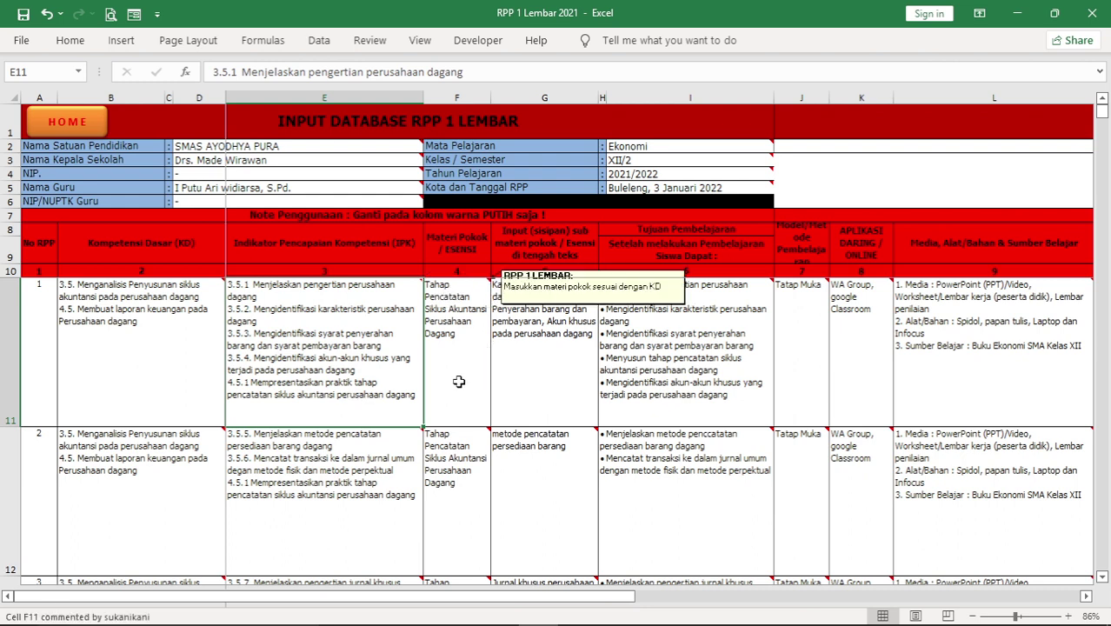
left_click(459, 329)
mouse_move(532, 321)
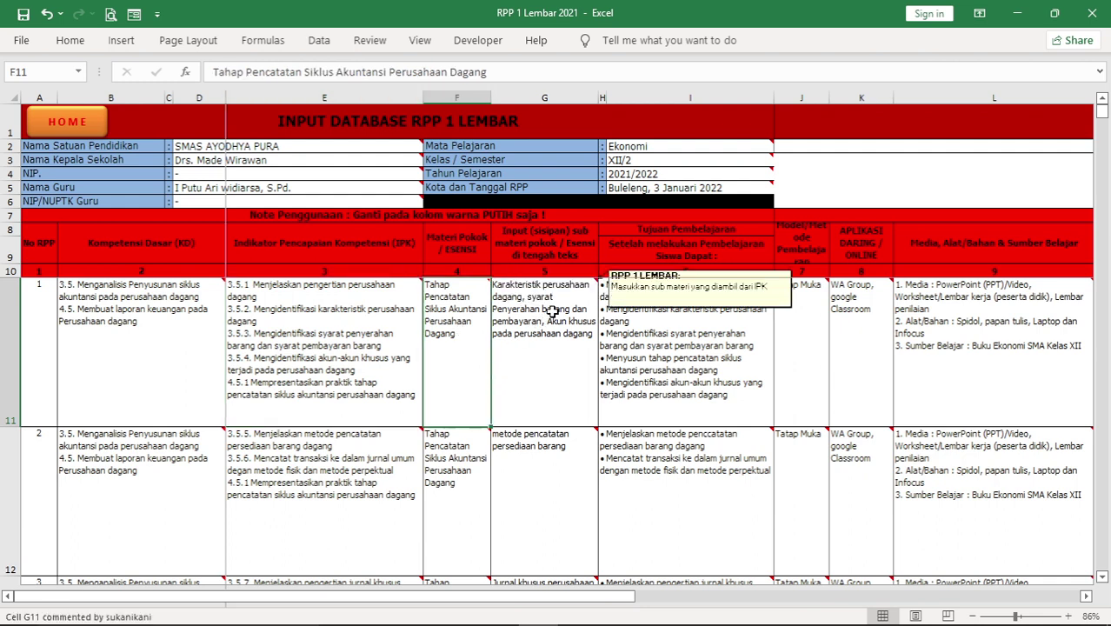
left_click(553, 312)
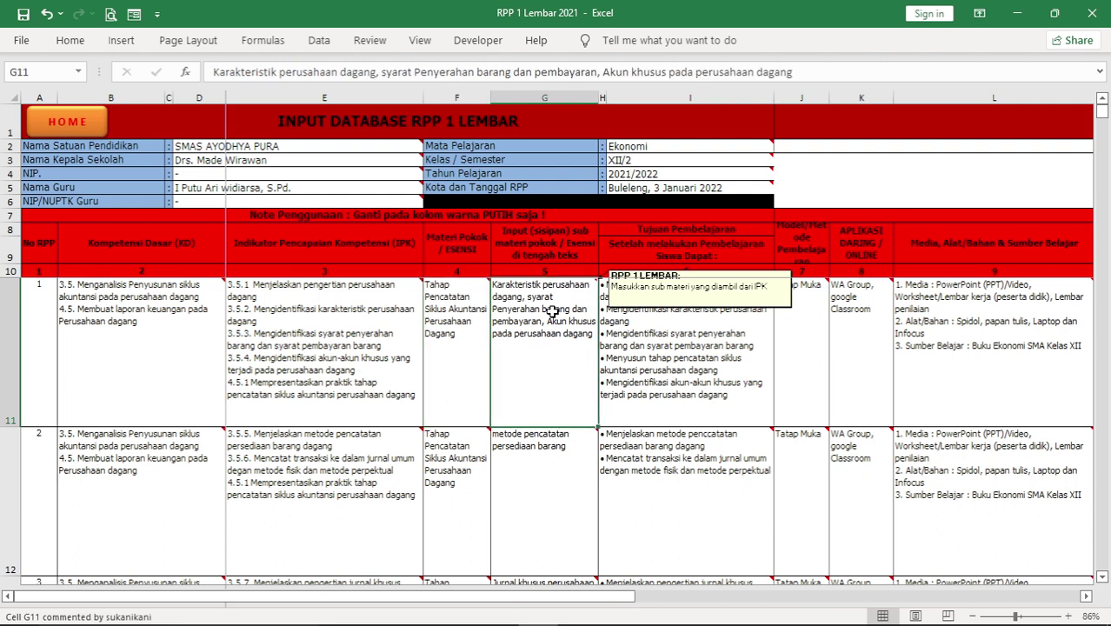
mouse_move(382, 309)
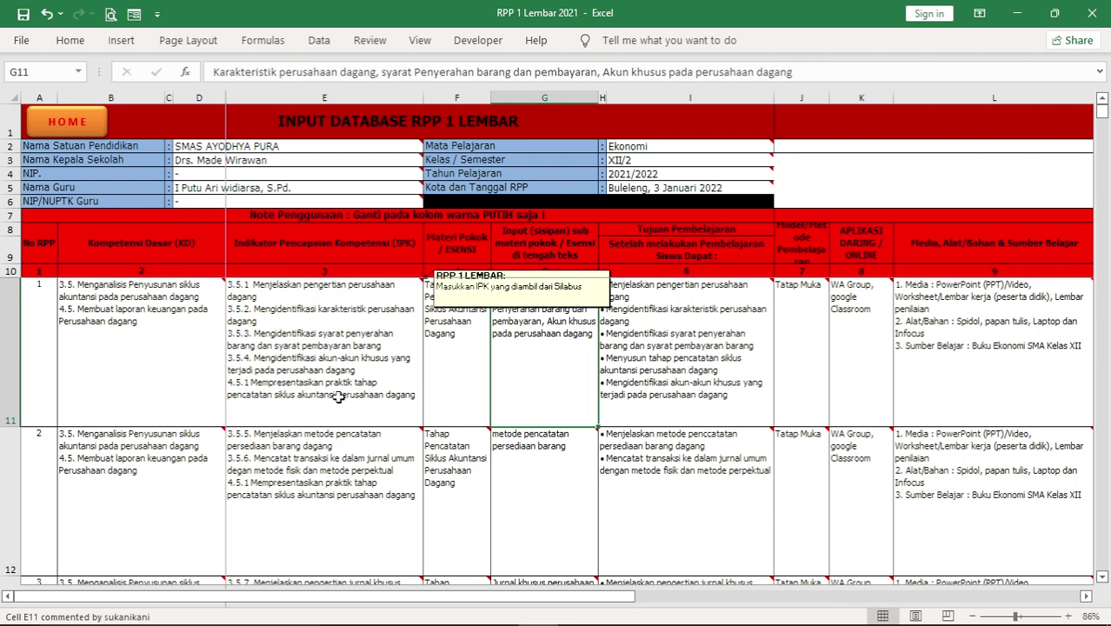
mouse_move(524, 361)
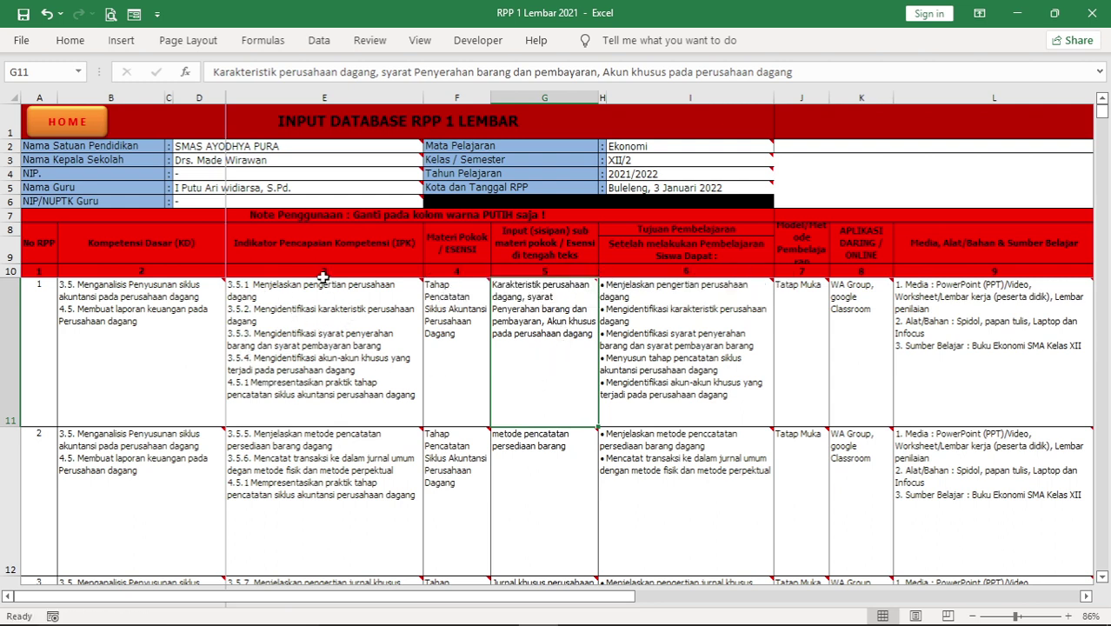
mouse_move(293, 308)
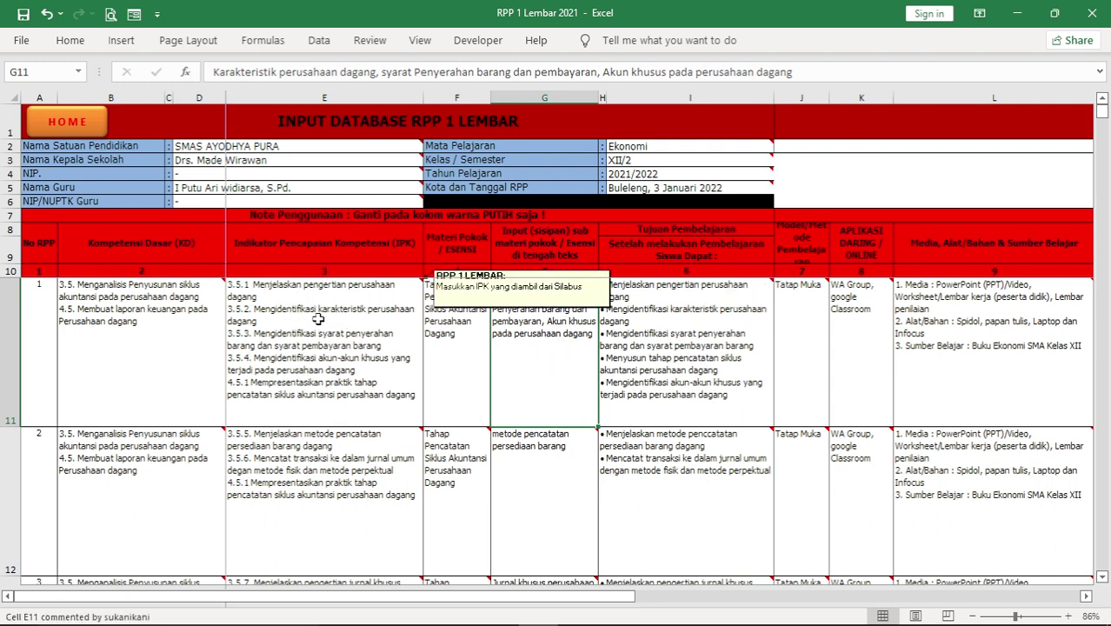
mouse_move(540, 313)
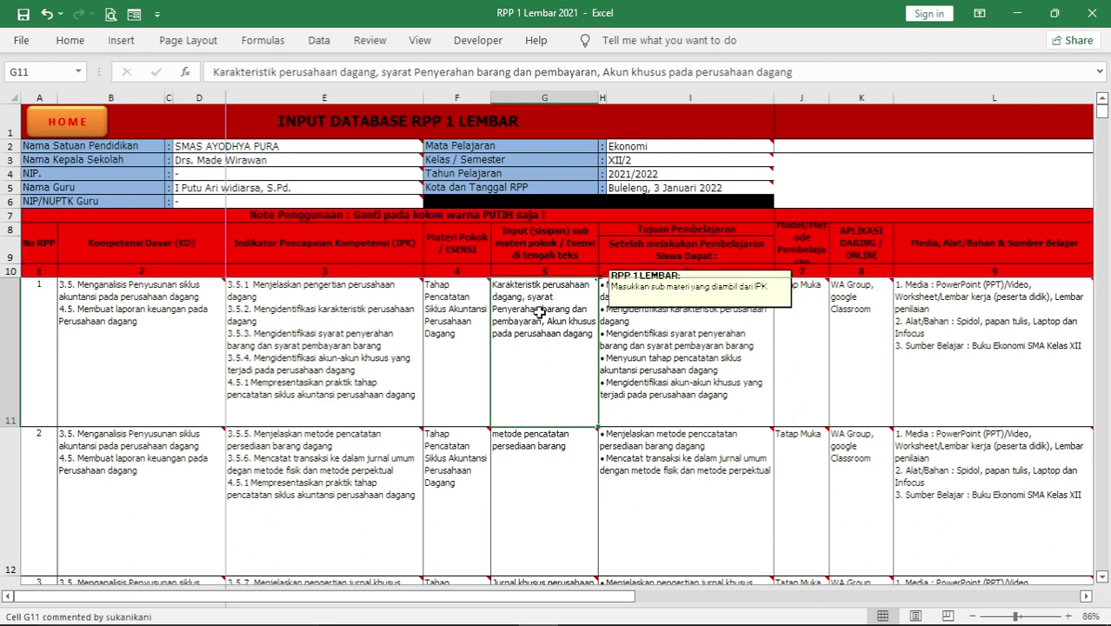
mouse_move(650, 417)
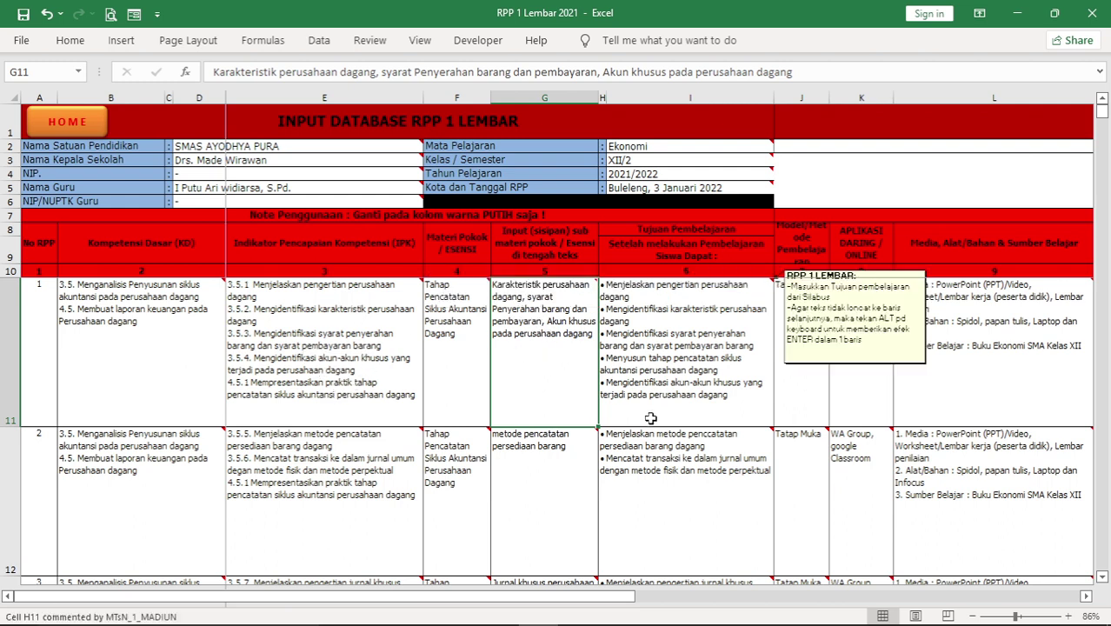
left_click(659, 294)
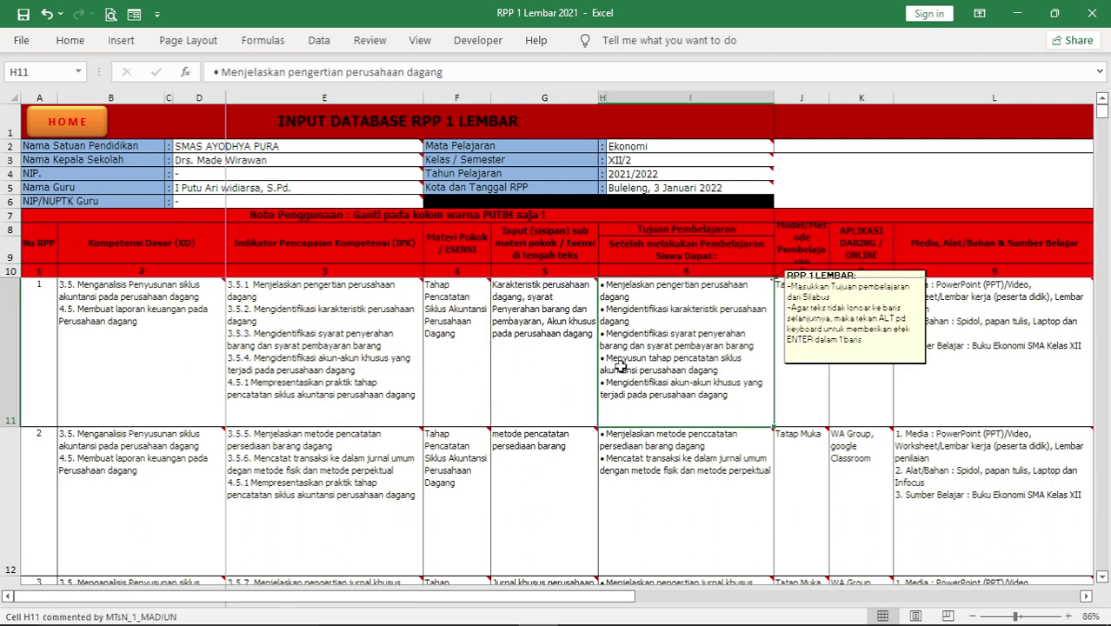
left_click(796, 370)
left_click(839, 373)
key("Left")
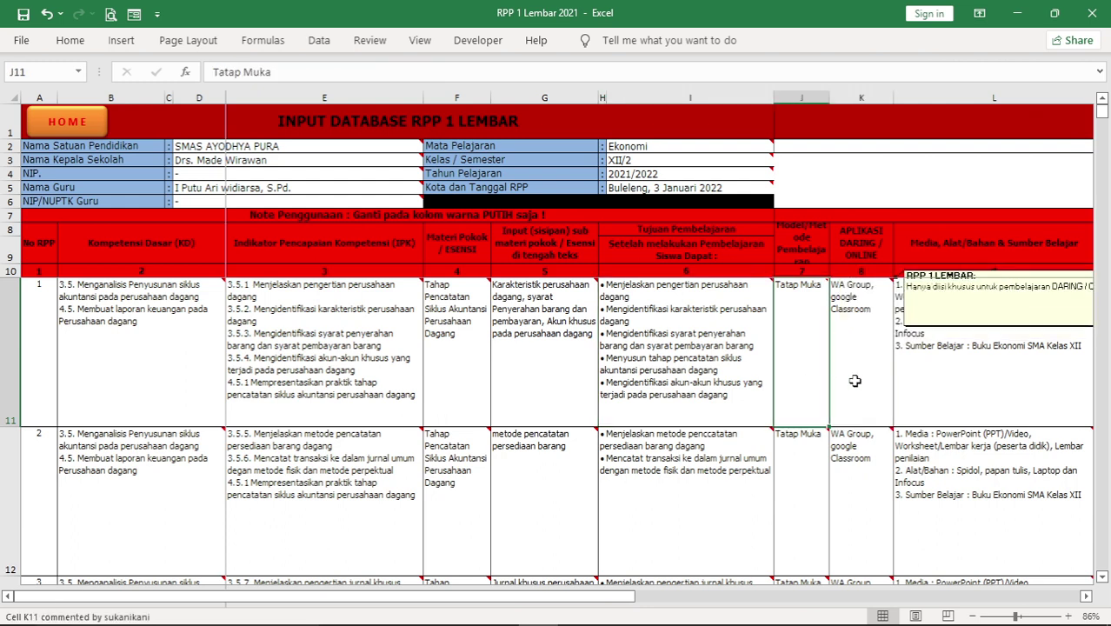
left_click(857, 372)
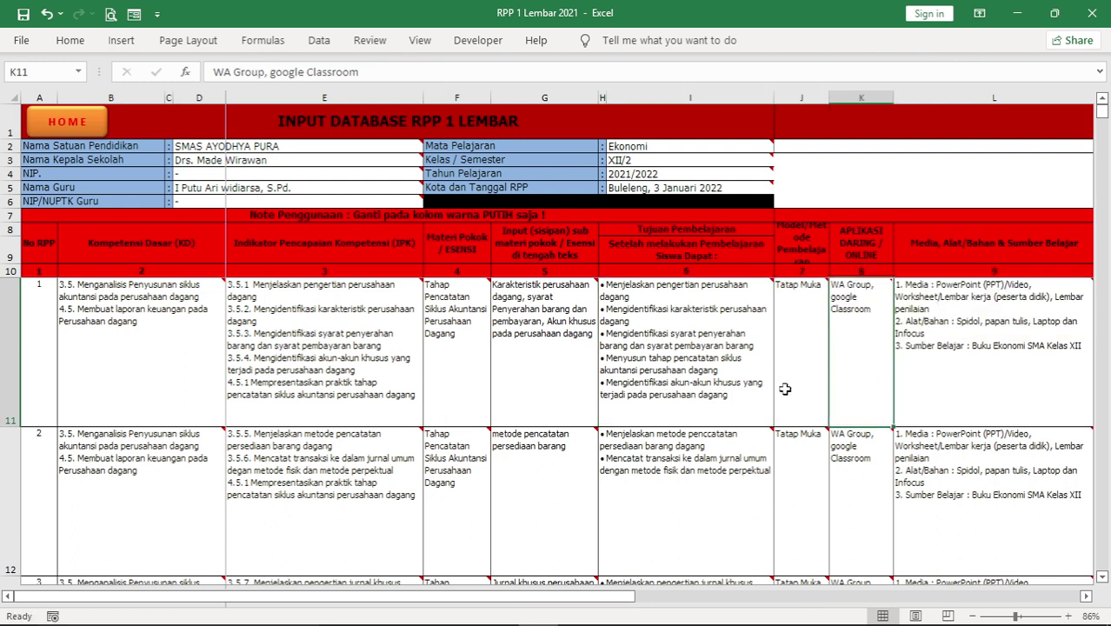
mouse_move(790, 397)
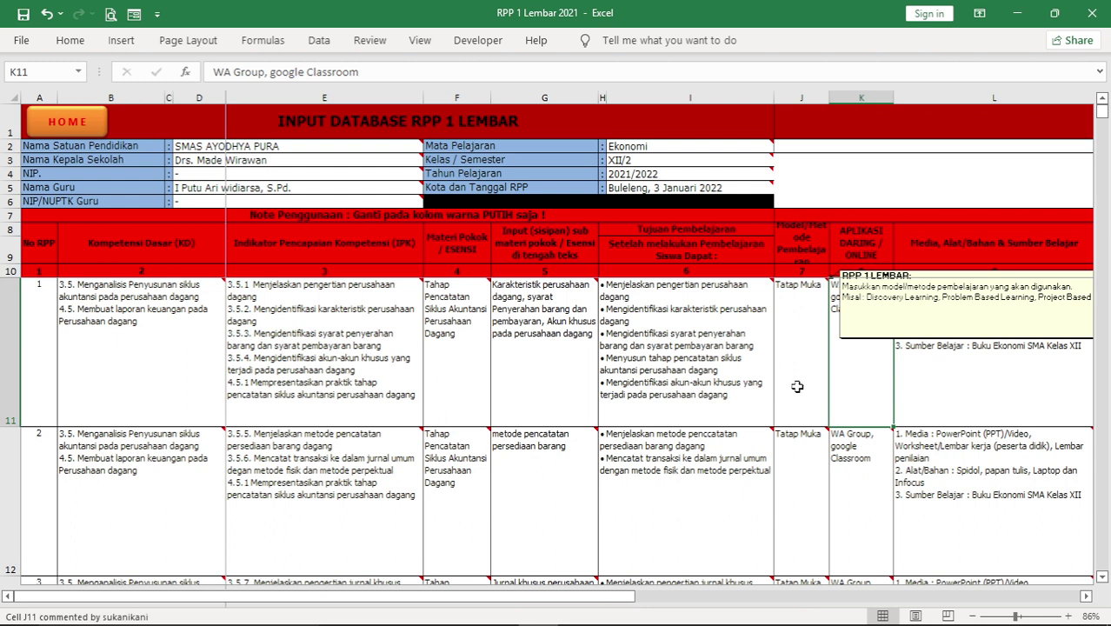
left_click(799, 380)
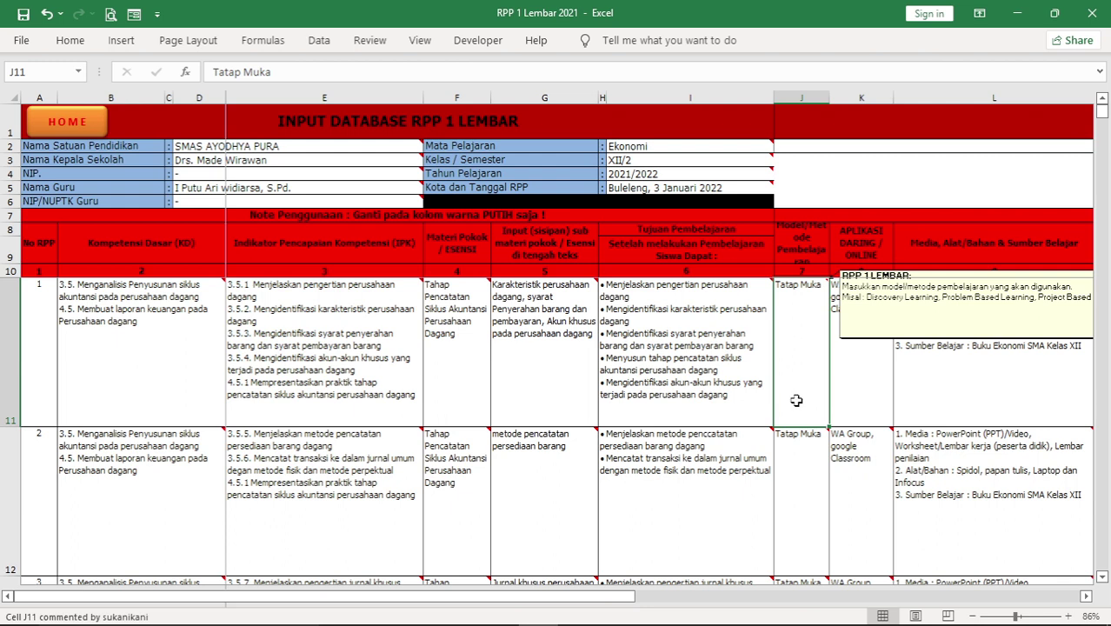
mouse_move(839, 372)
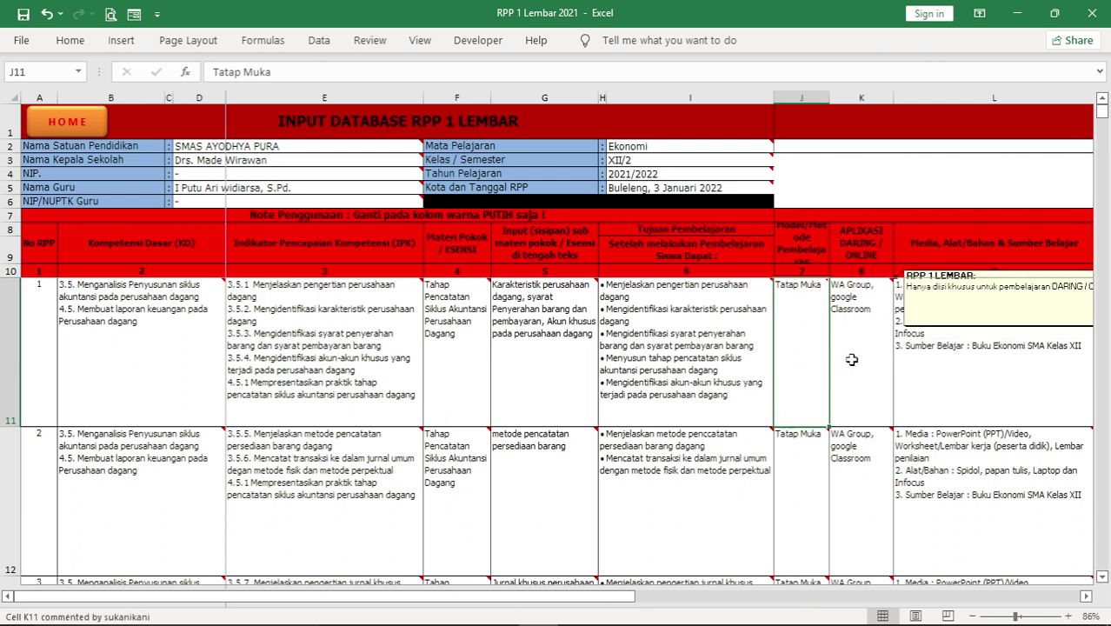
left_click(865, 313)
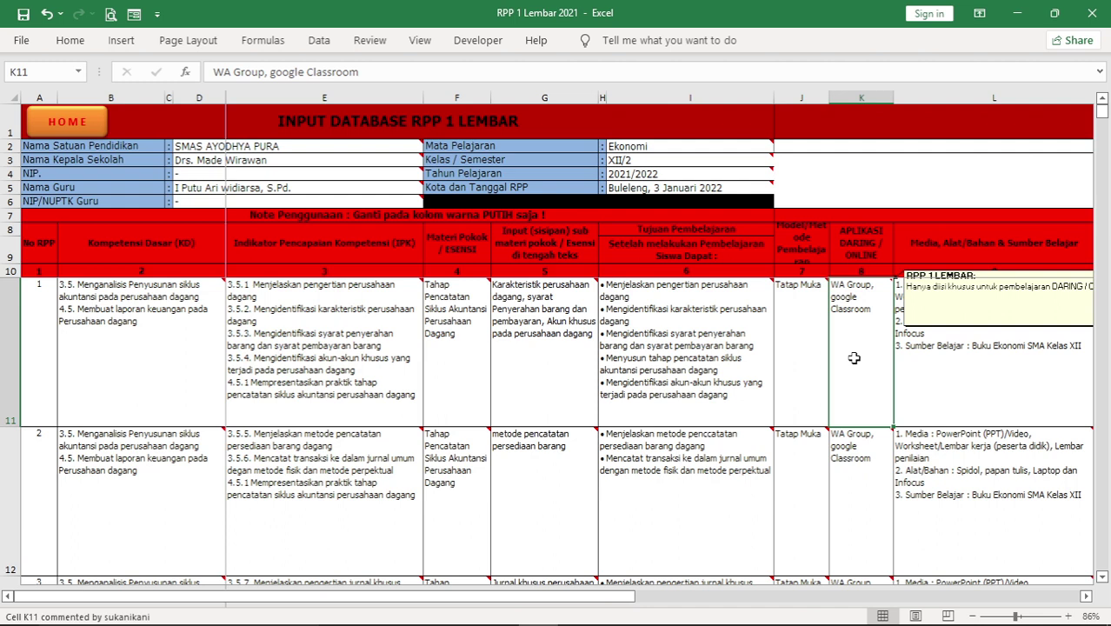
left_click(980, 323)
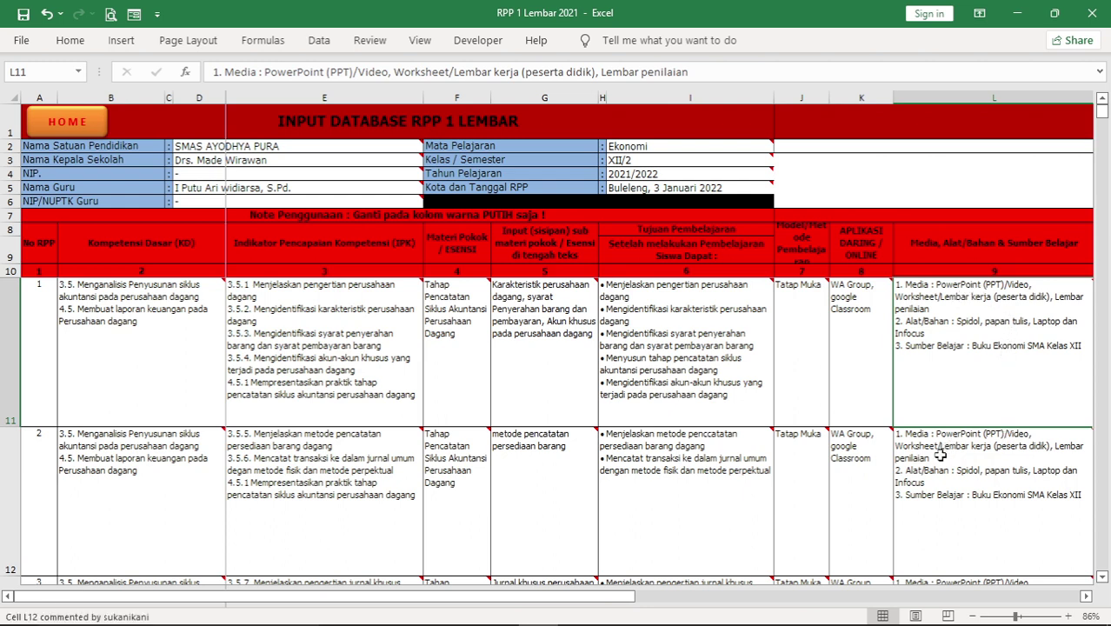
left_click_drag(606, 600, 785, 611)
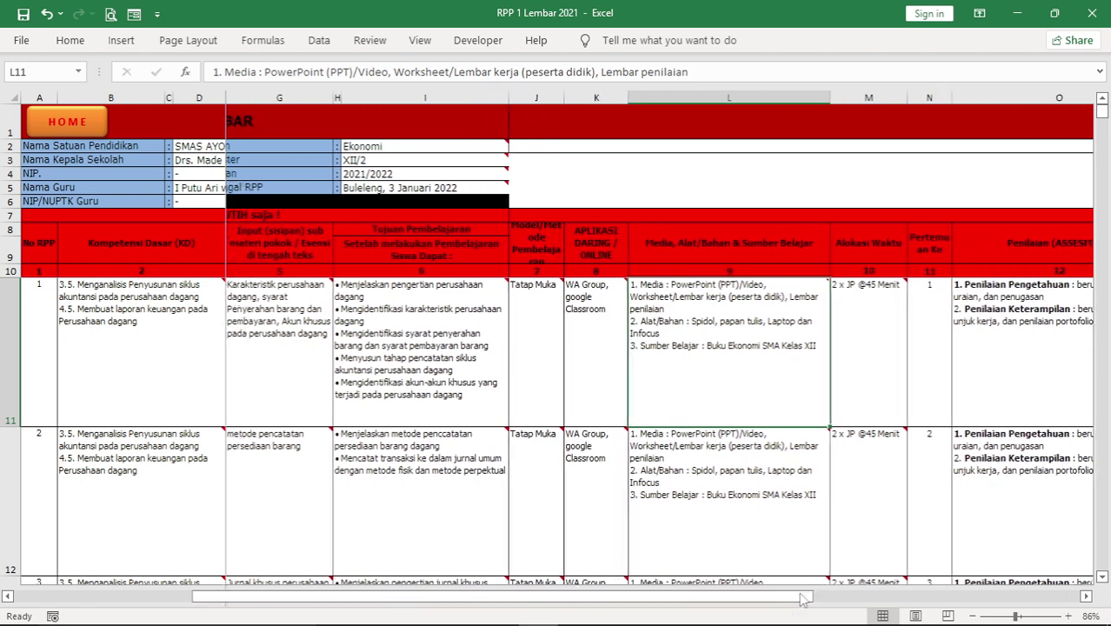
left_click(863, 329)
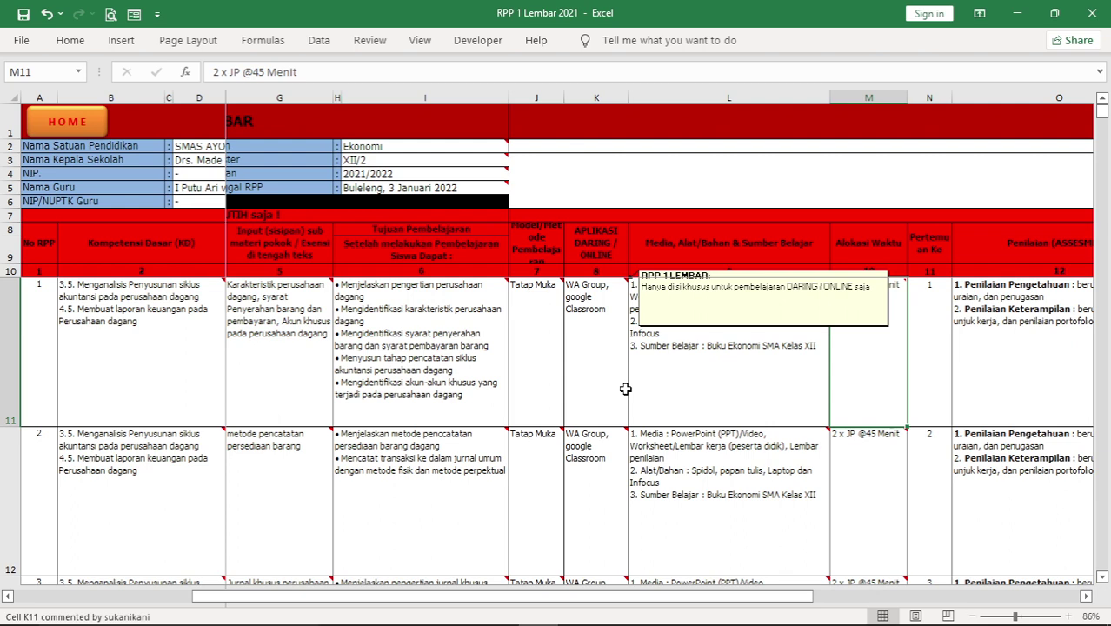
left_click(925, 304)
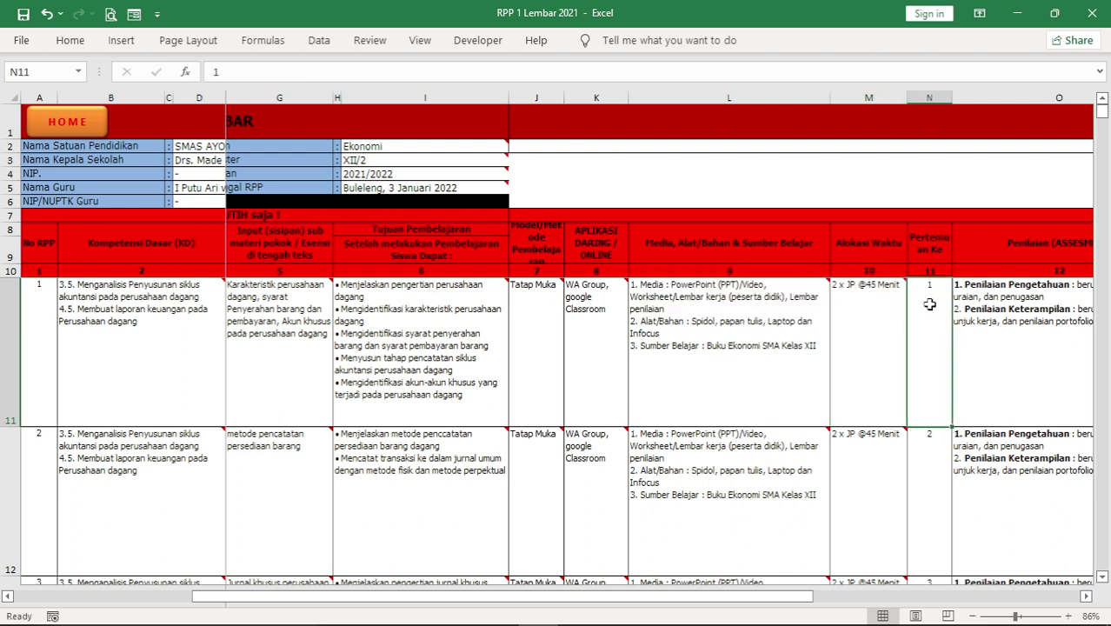
left_click(1008, 352)
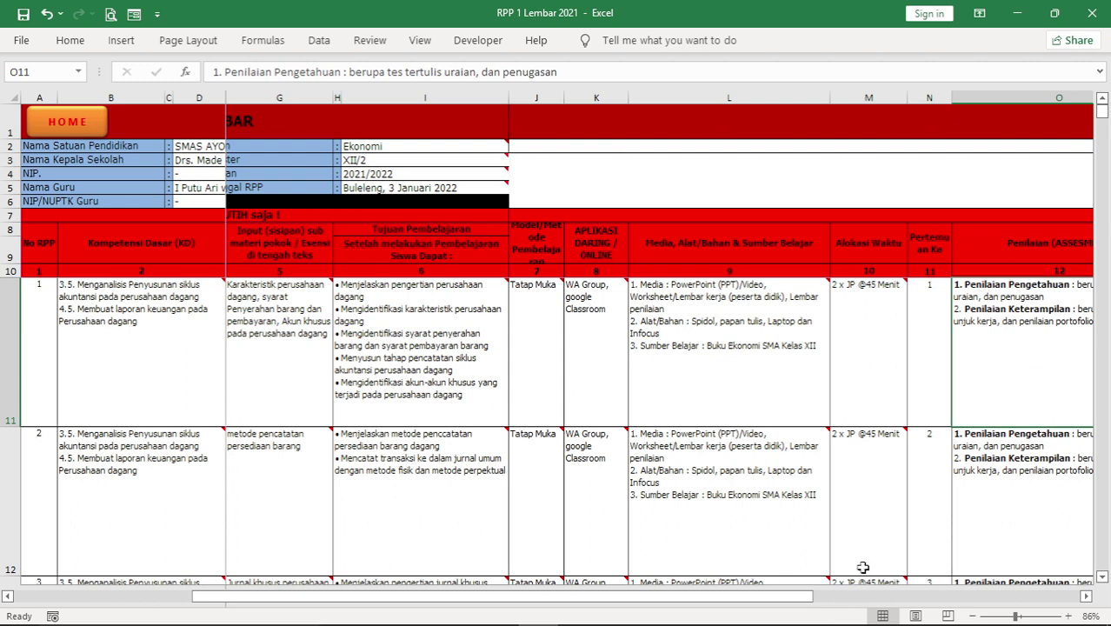
left_click_drag(785, 606, 963, 607)
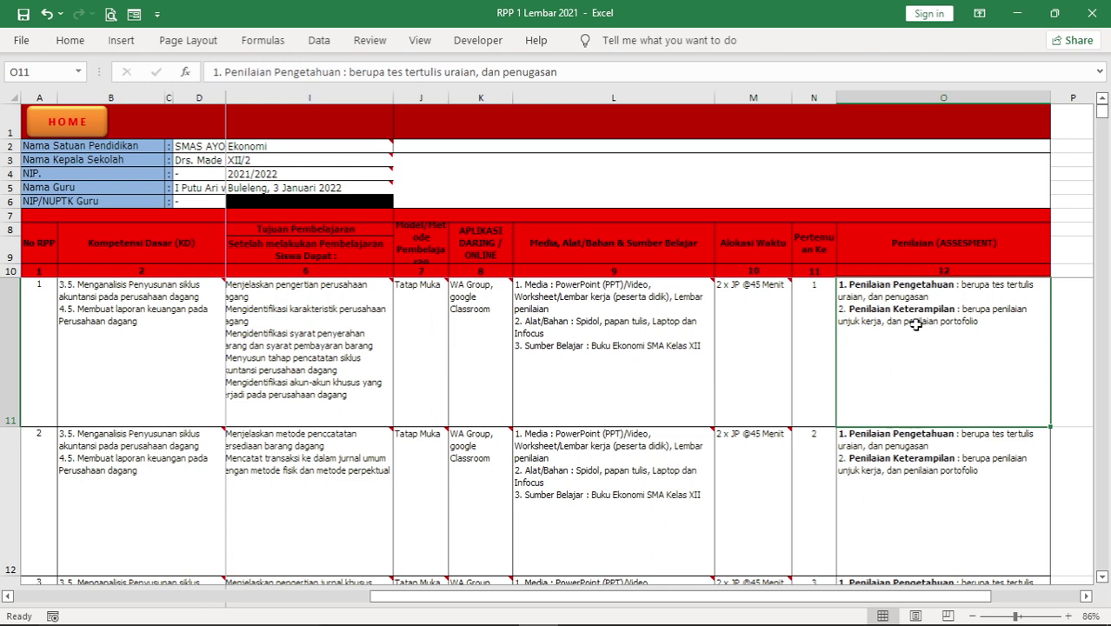
left_click(817, 331)
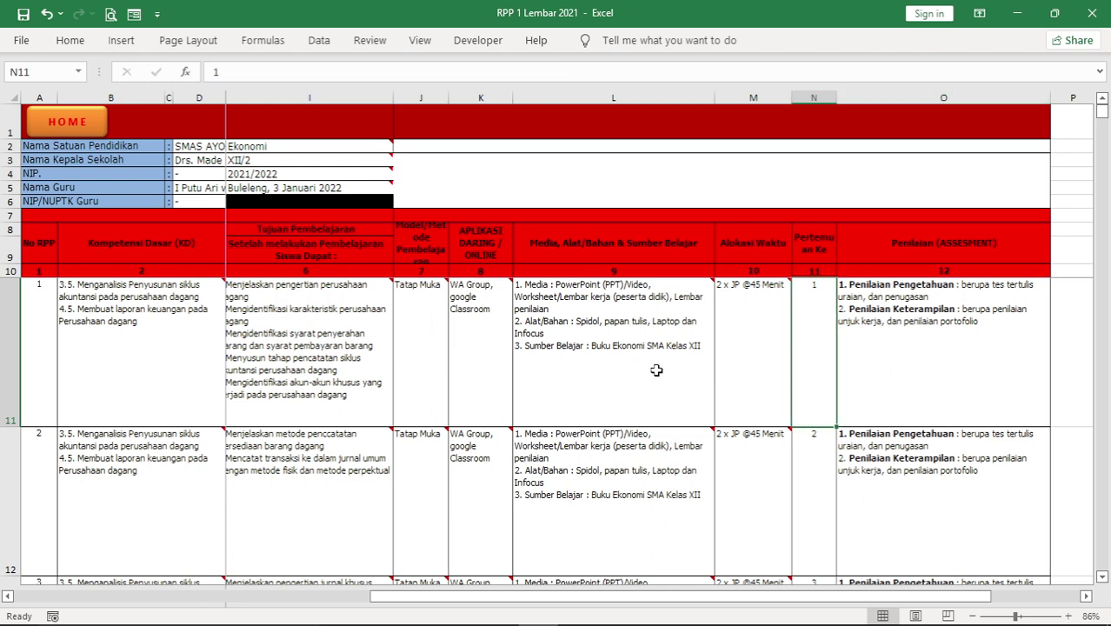
left_click(654, 370)
left_click(379, 363)
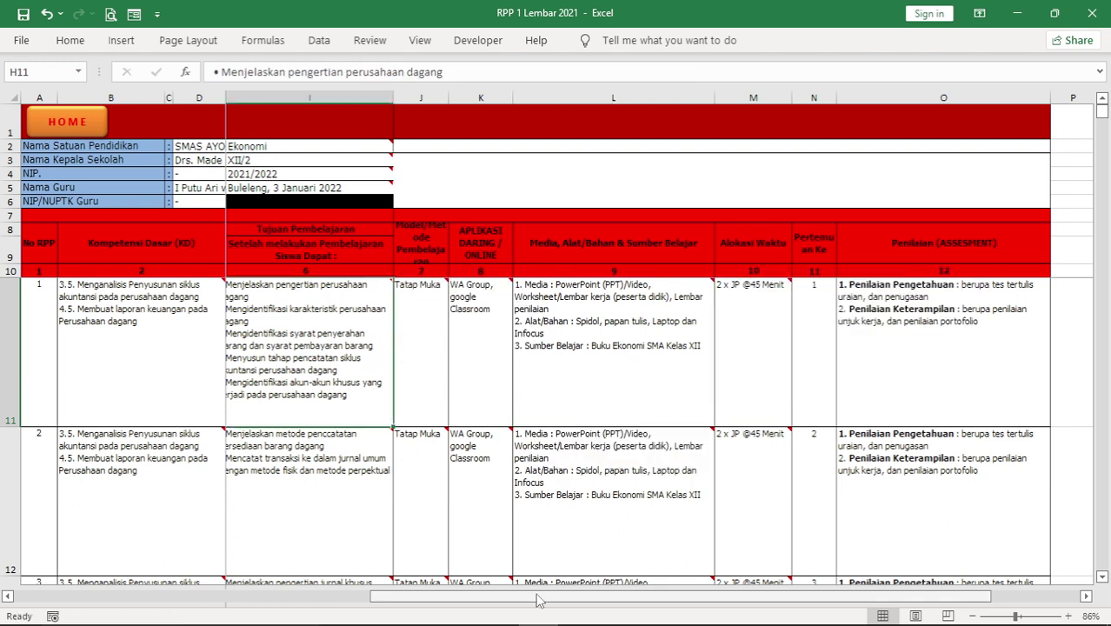
Read the input messages for the lesson number, competency, IPK, Materi Pokok and sub-material columns
left_click_drag(539, 600, 170, 612)
left_click(130, 341)
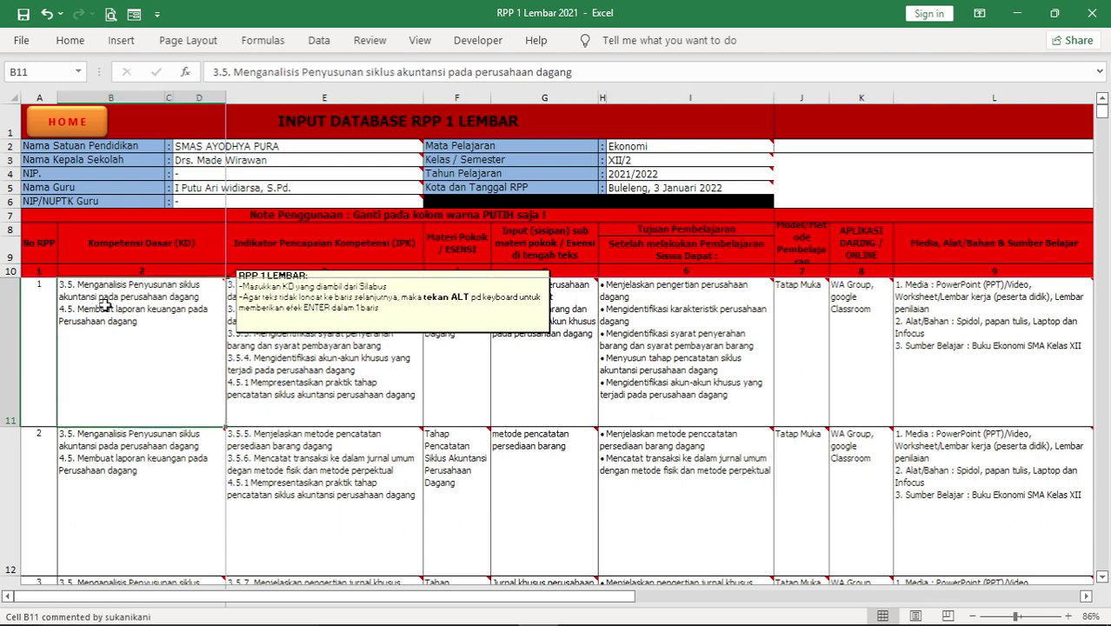
left_click(38, 329)
left_click(107, 319)
left_click(244, 321)
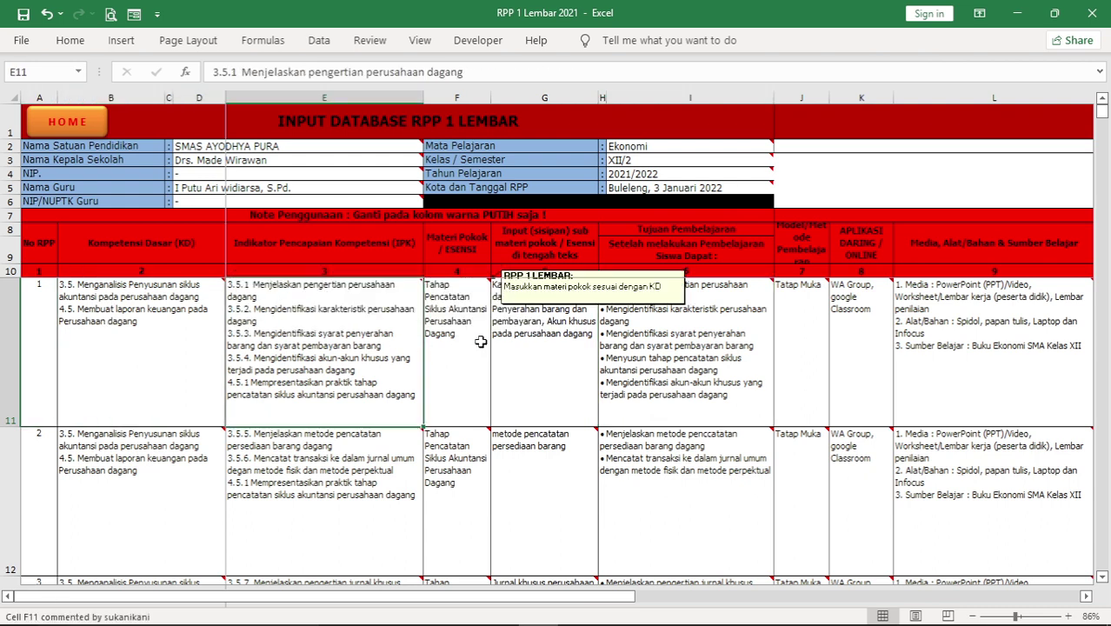
mouse_move(296, 351)
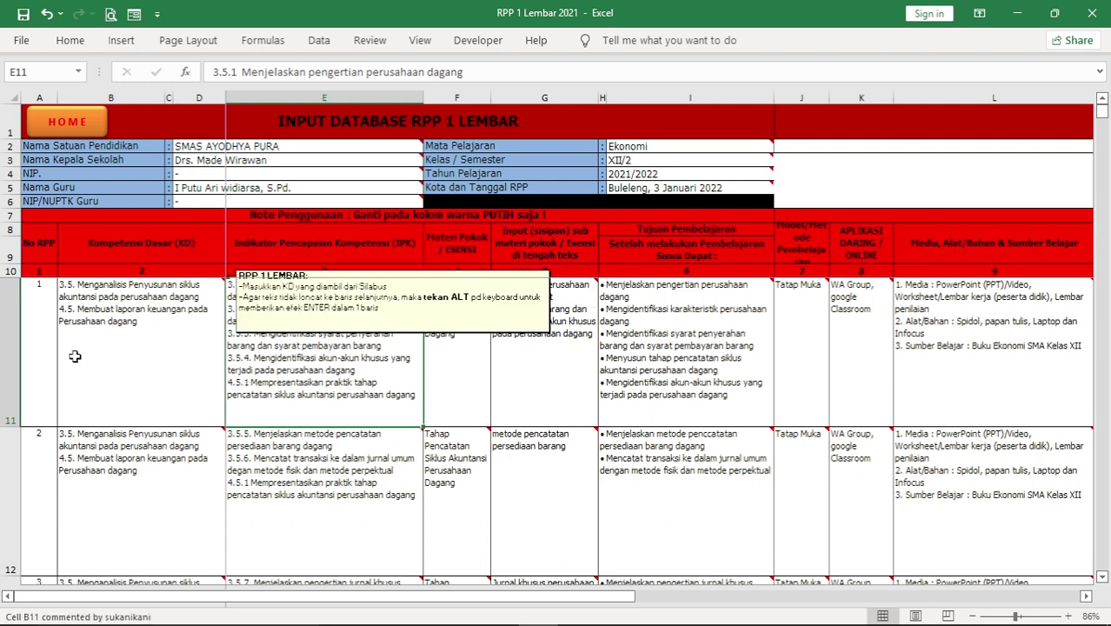
left_click(35, 350)
left_click(107, 345)
left_click(277, 386)
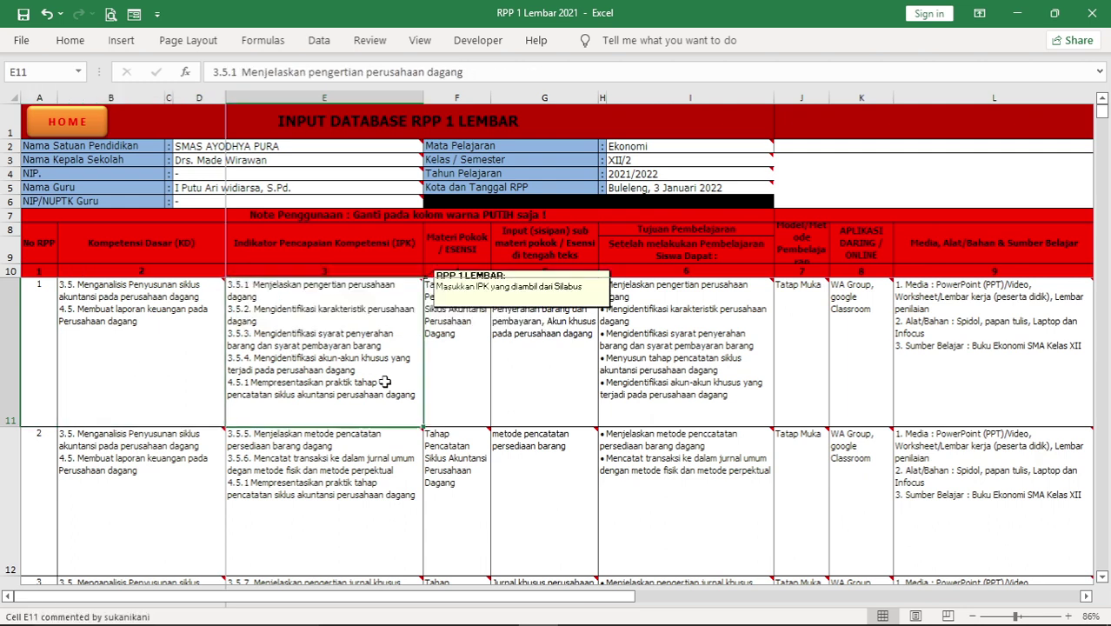
left_click(456, 387)
left_click(531, 390)
mouse_move(278, 386)
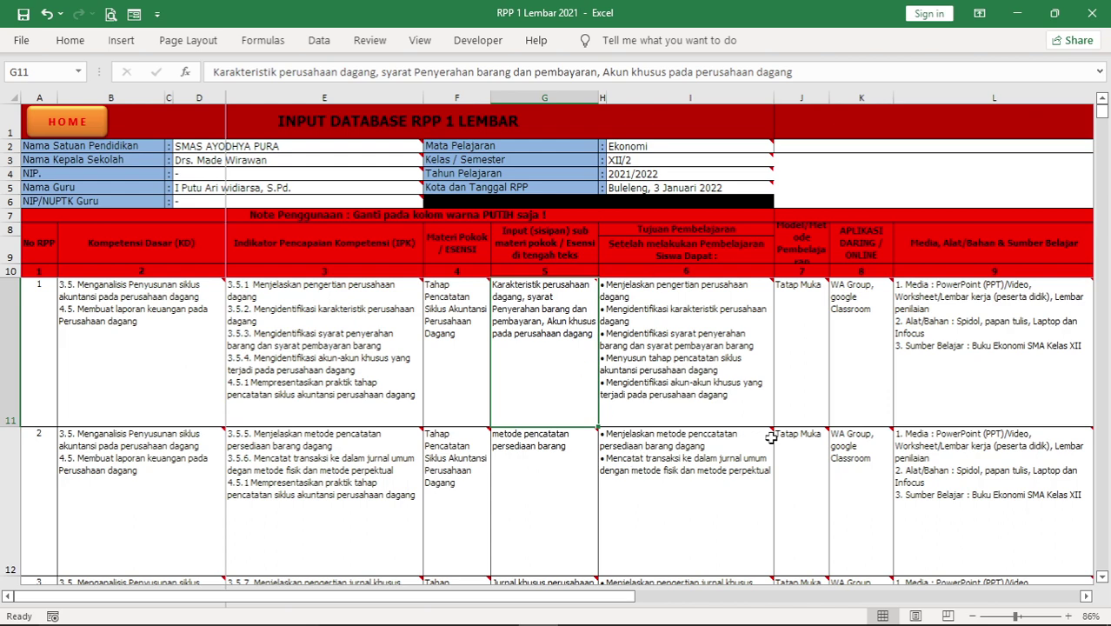
Review lessons 8 and 10's indicators and objectives, then select lesson 11's empty competency cell
scroll(323, 421, "down", 2)
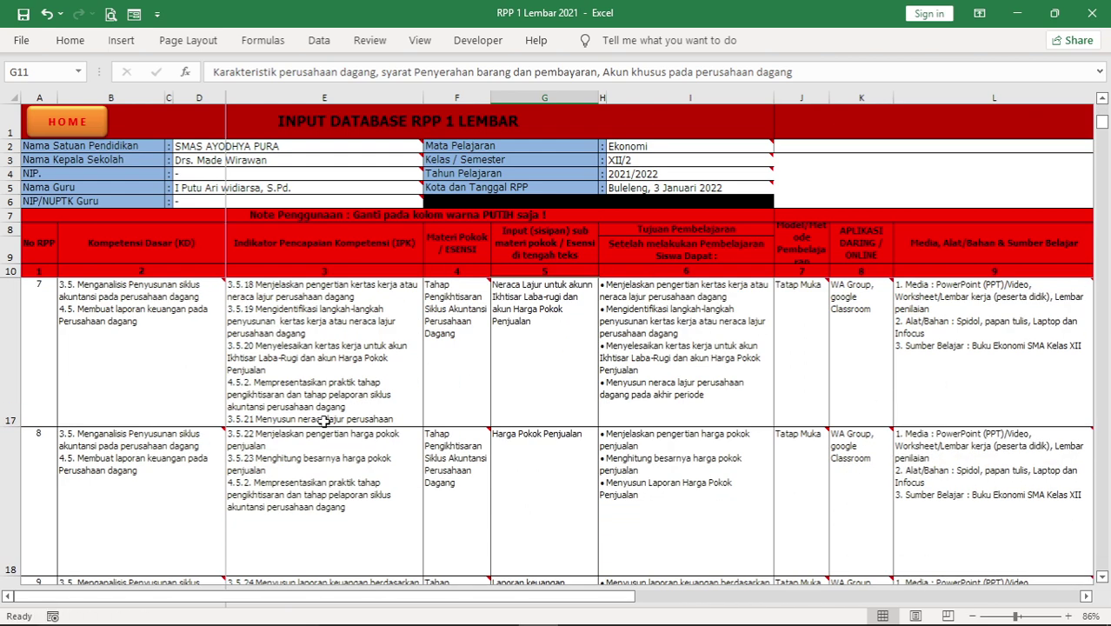
scroll(323, 421, "down", 1)
scroll(323, 421, "down", 1)
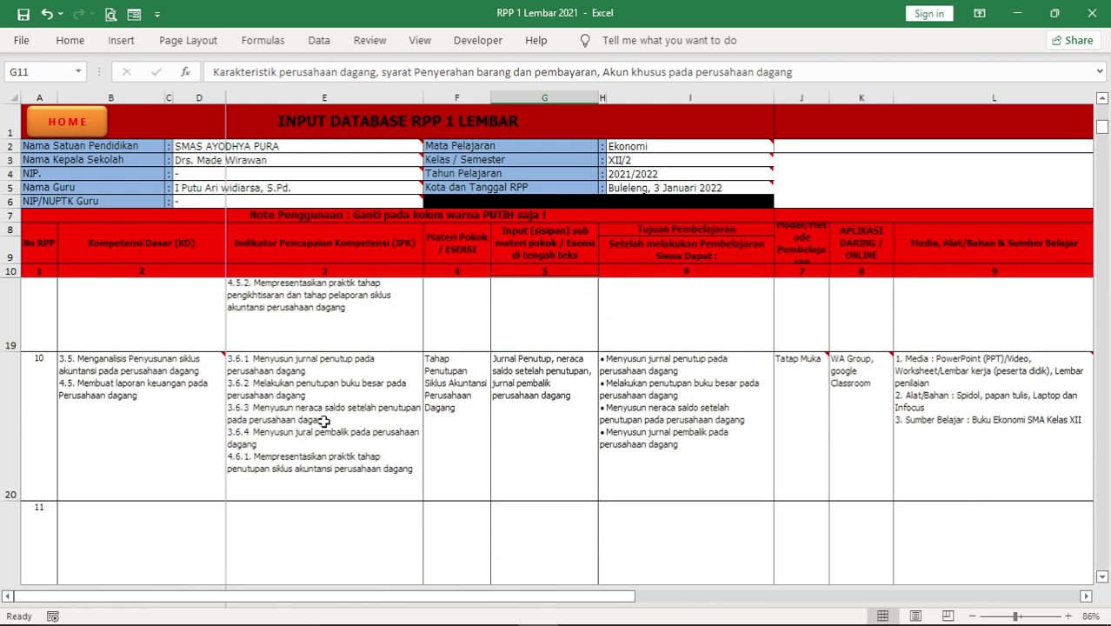
scroll(323, 421, "up", 2)
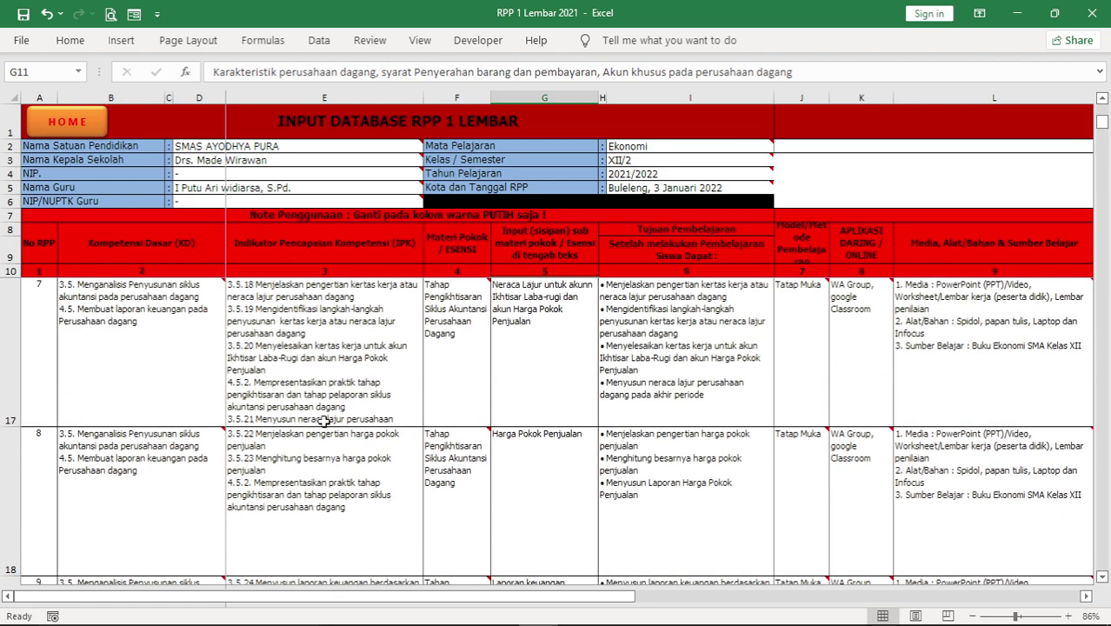
left_click(304, 464)
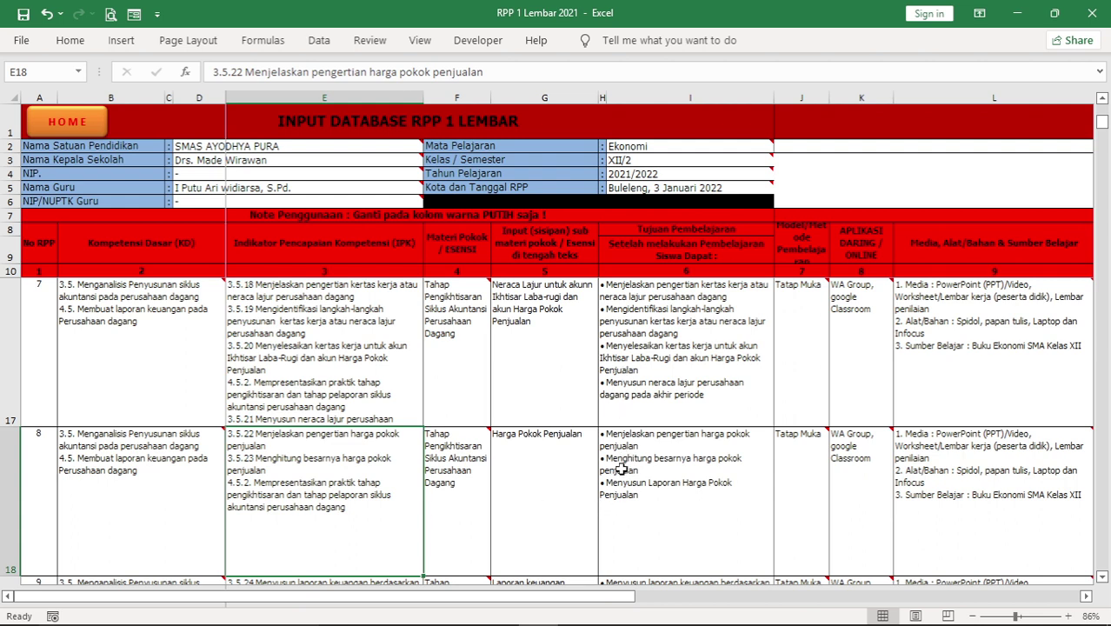
left_click(622, 469)
left_click(373, 465)
scroll(298, 504, "down", 3)
scroll(298, 487, "up", 3)
scroll(299, 471, "down", 3)
left_click(284, 367)
left_click(270, 474)
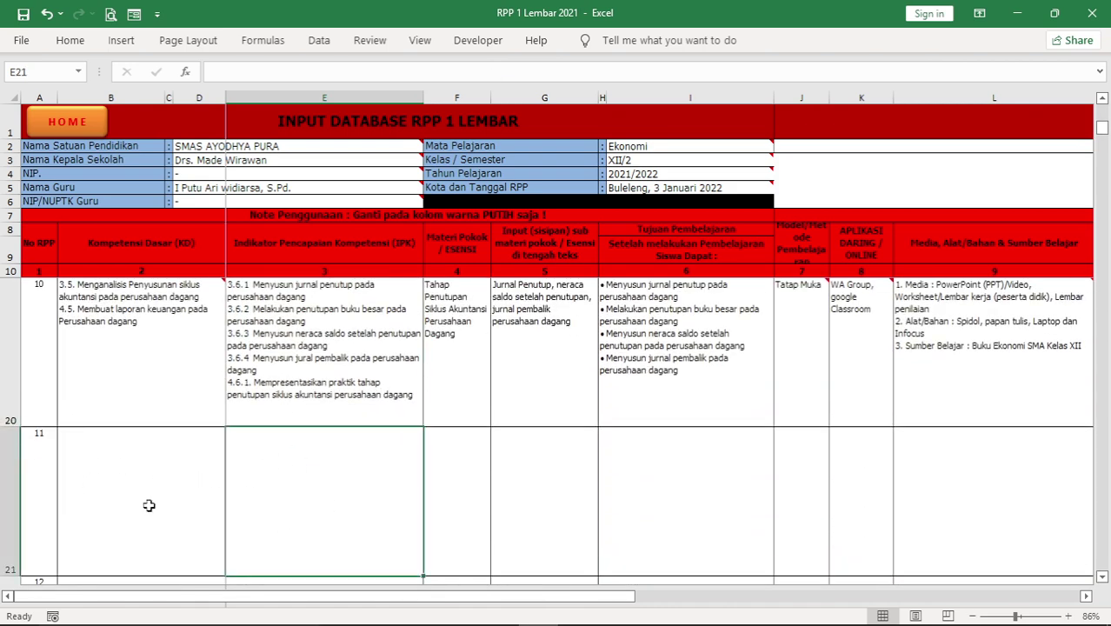
left_click(71, 499)
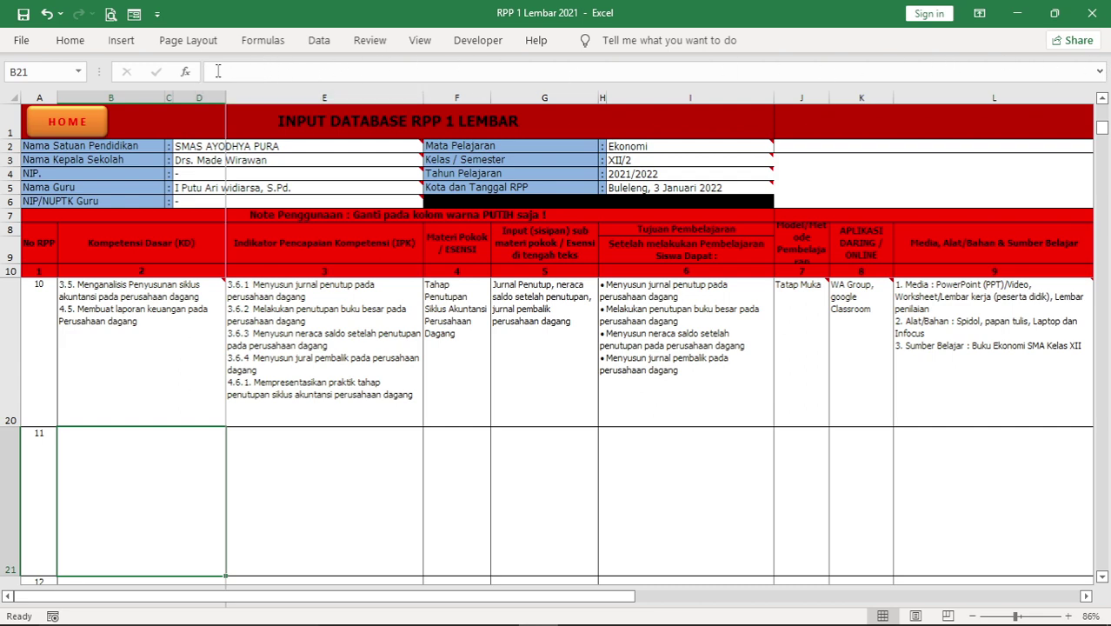
Enter lesson 11's competencies as three lines: '3.5 Siklus akuntansi perusahaan dagang', '4.5 membuat jurnal khusus', '4.6'
left_click(1101, 74)
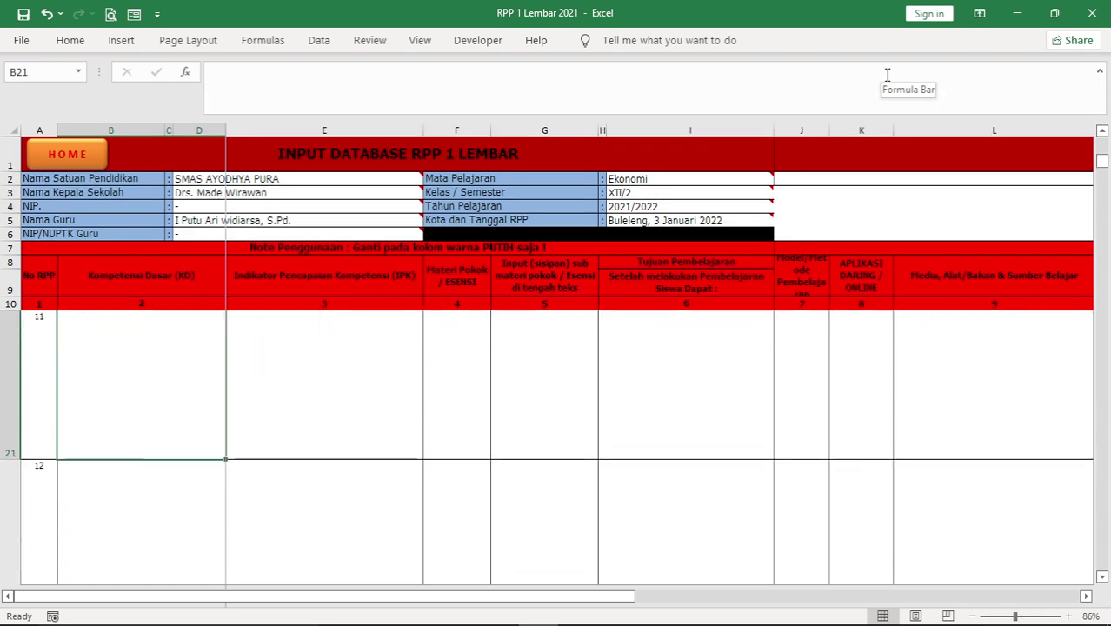
left_click(274, 77)
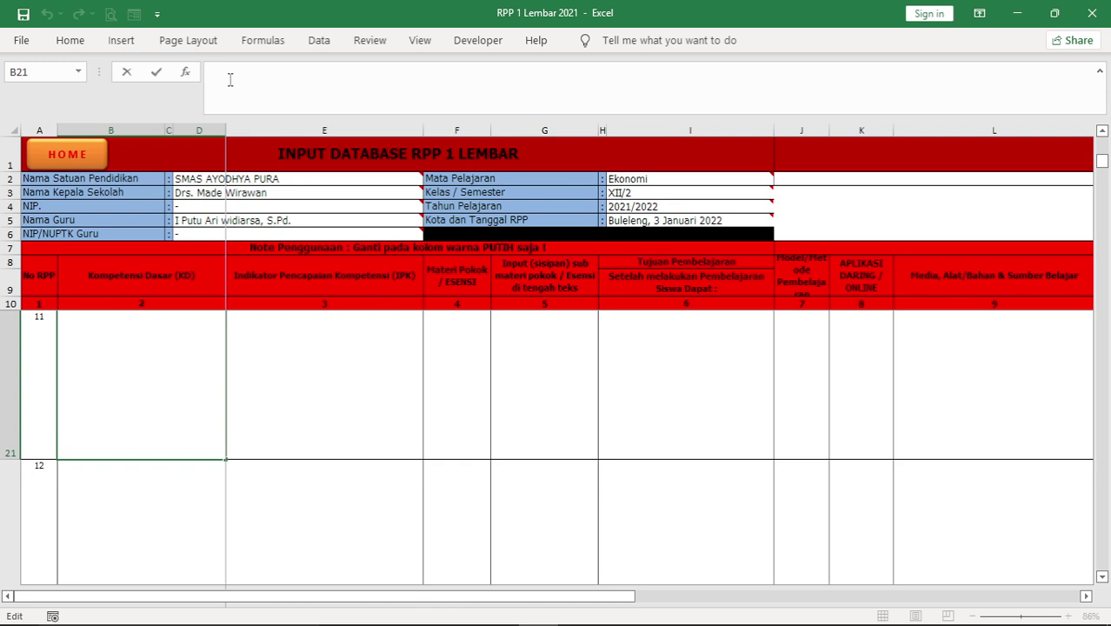
type("3.5")
type("Suk")
key("BackSpace")
key("BackSpace")
type("iklus akuntansi perusah")
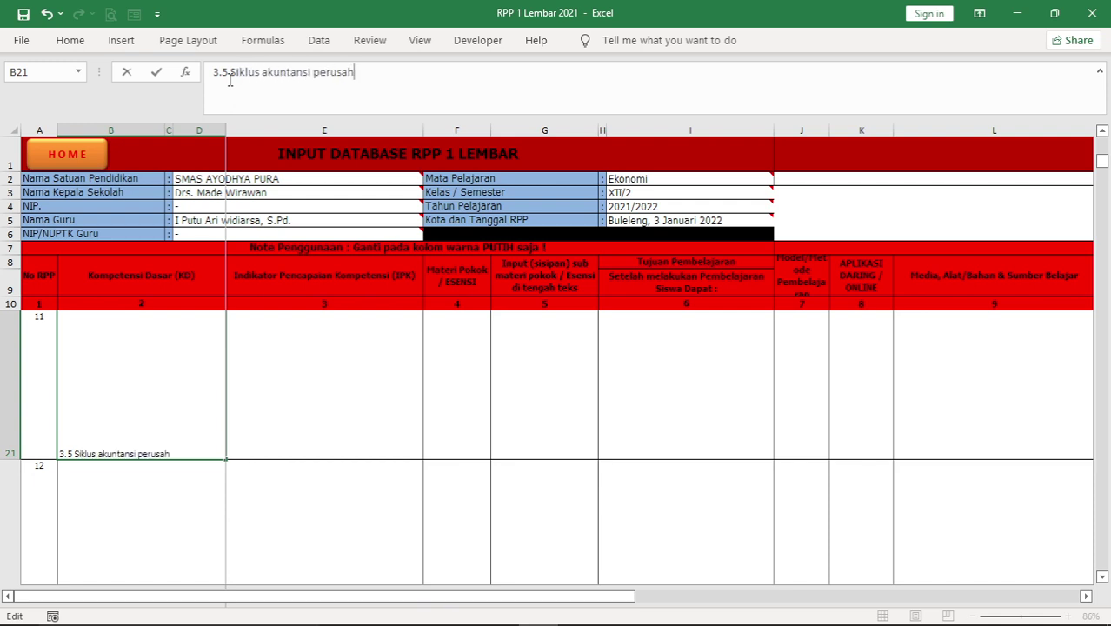
type("aan dagang")
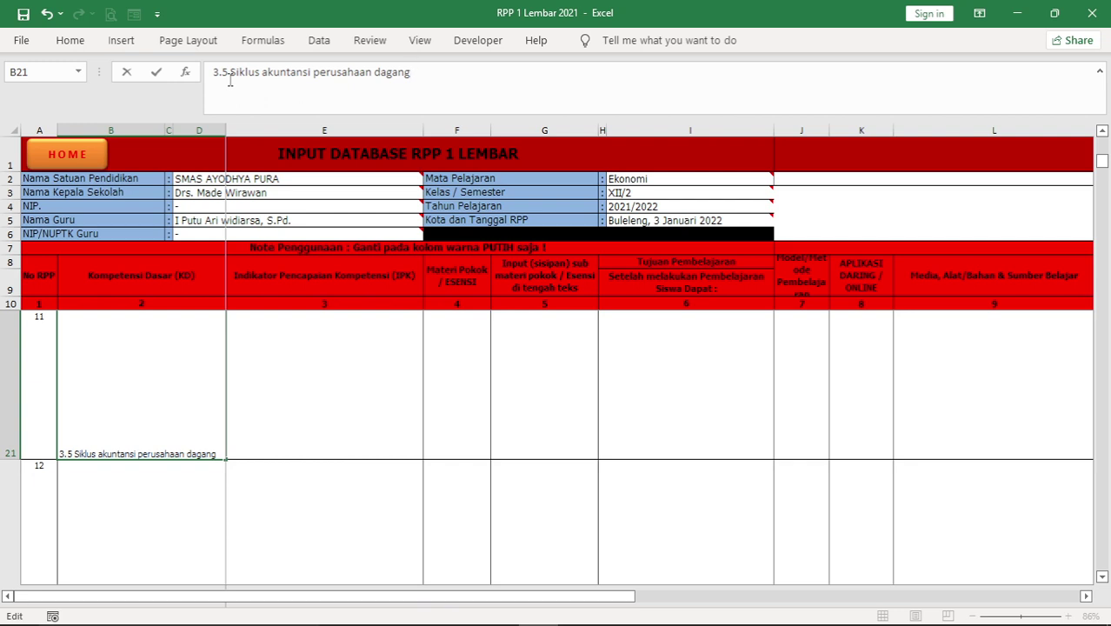
key("alt+Return")
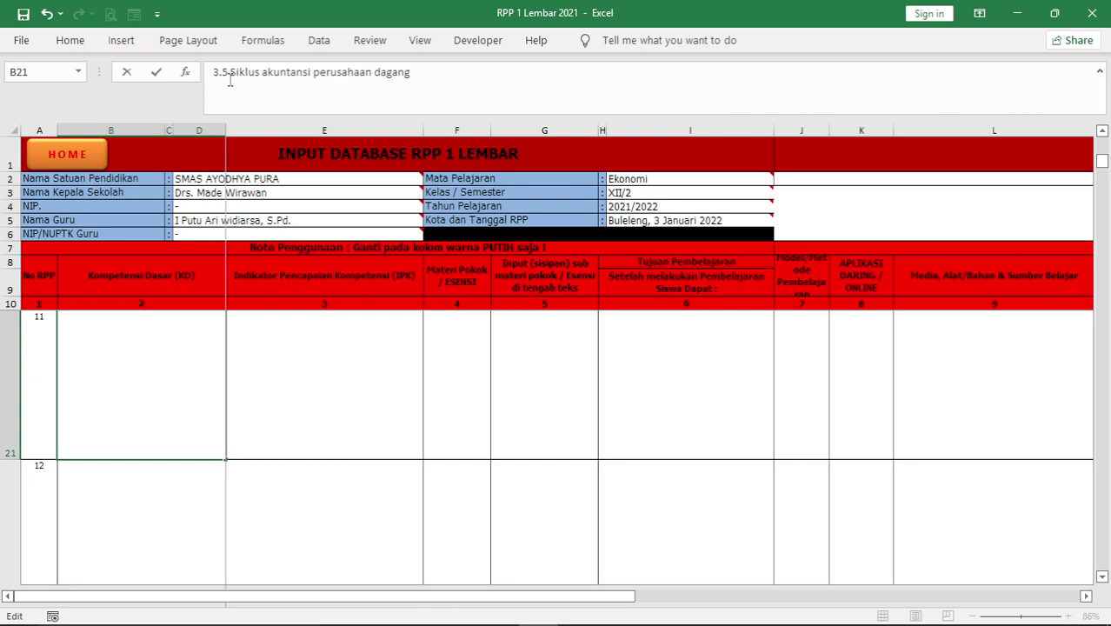
type("4")
key("BackSpace")
type("4.5 membuat jurna")
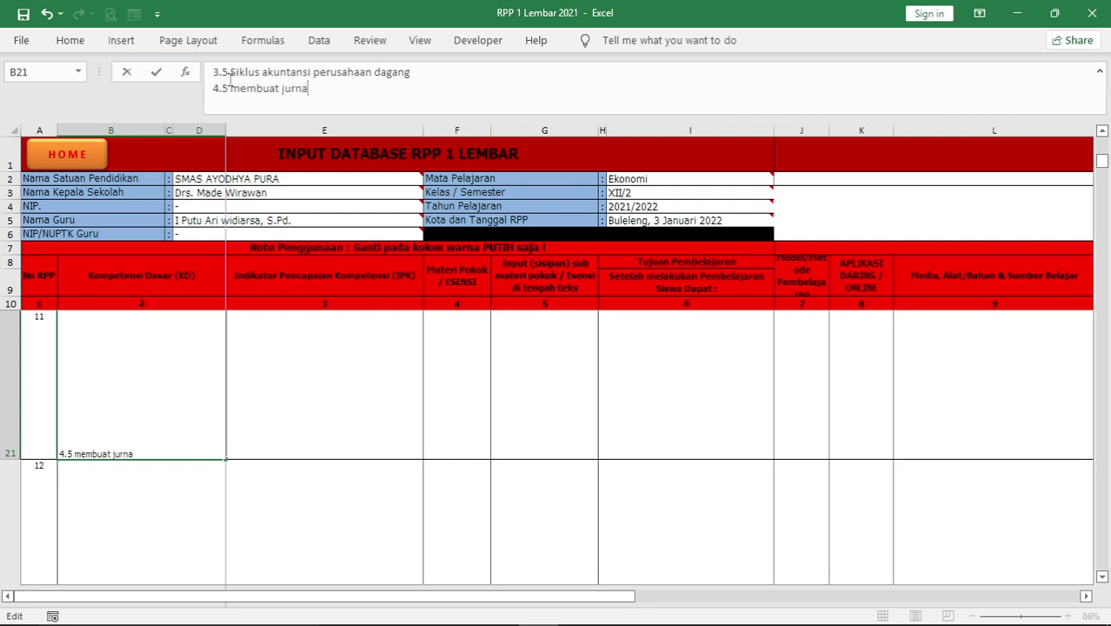
type("l khusus")
key("alt+Return")
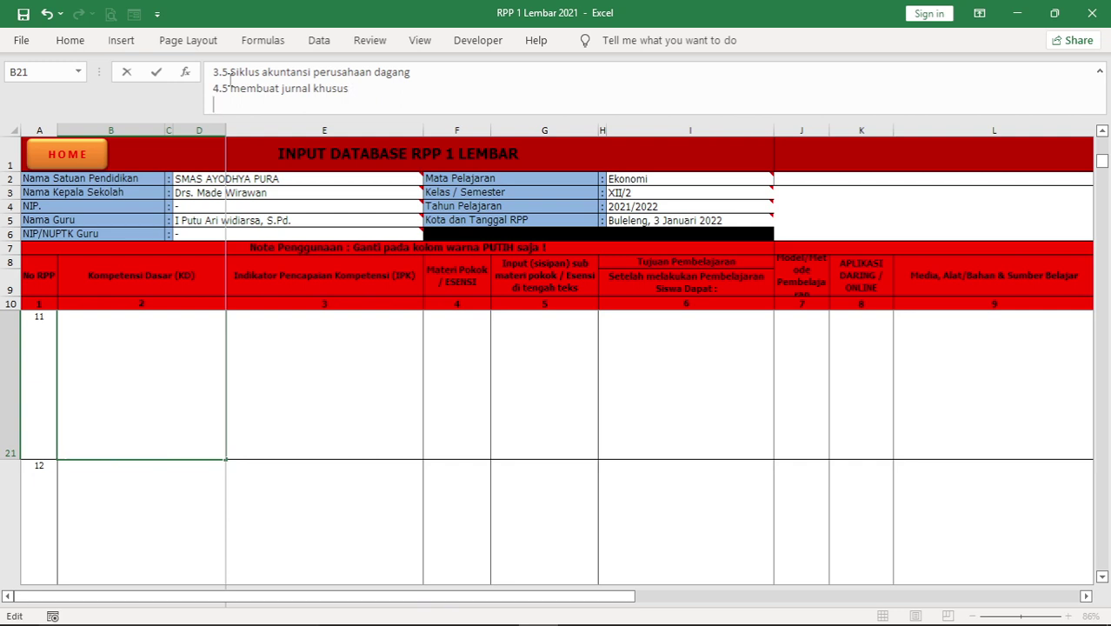
type("4.6")
key("Tab")
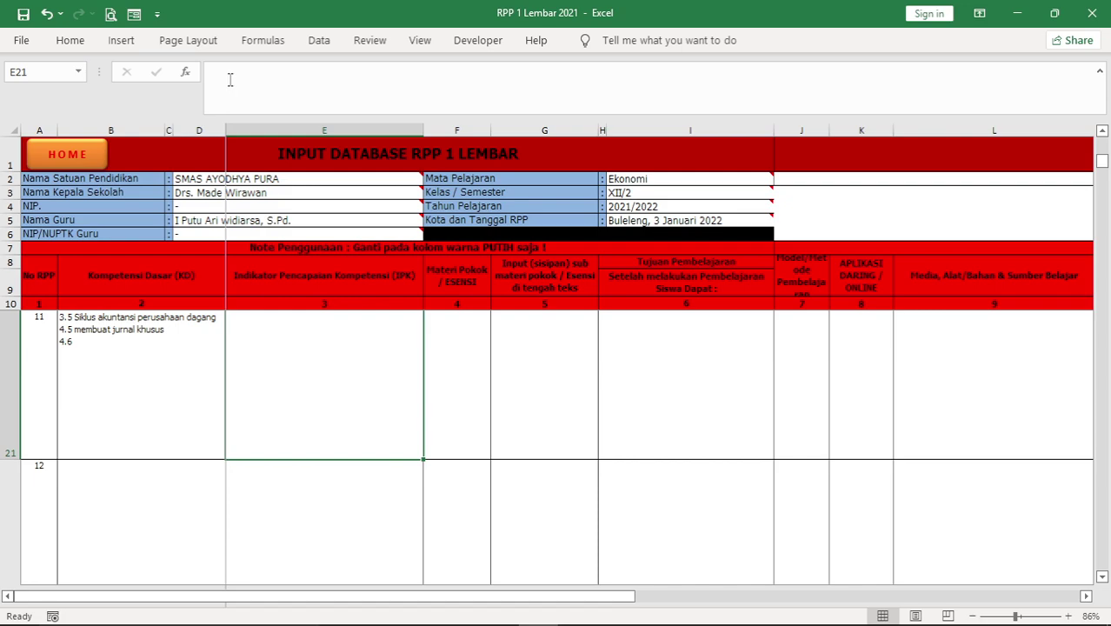
Enter two indicator lines, '3.5.1 dfnasdfa' and '3.5.12 fakdf', in lesson 11's IPK cell
left_click(107, 355)
scroll(313, 394, "up", 1)
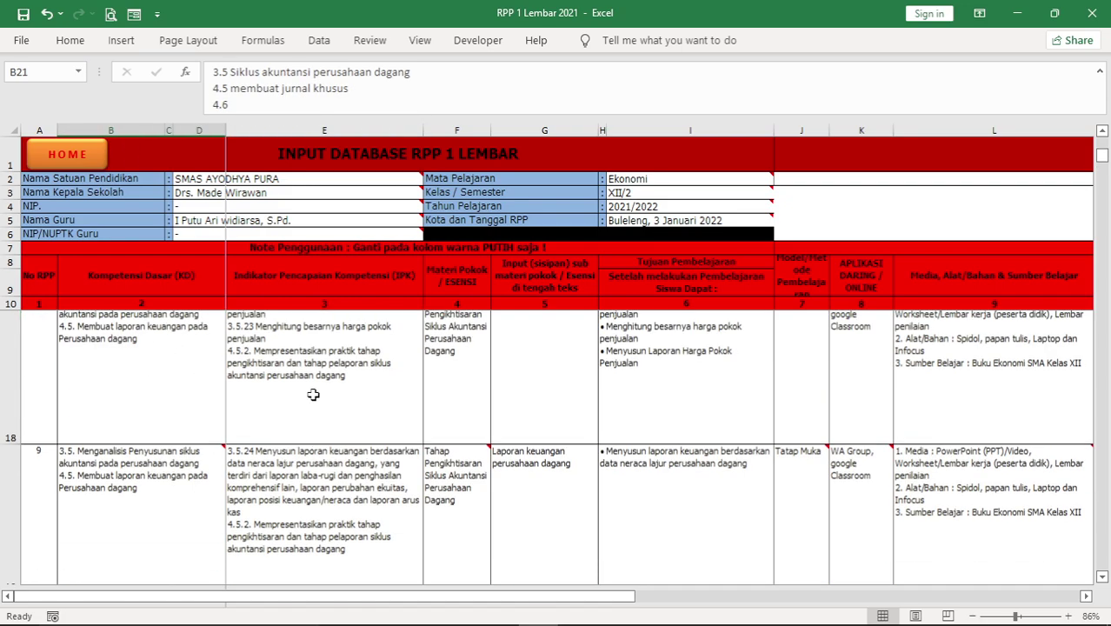
scroll(313, 395, "down", 1)
left_click(313, 395)
key("Up")
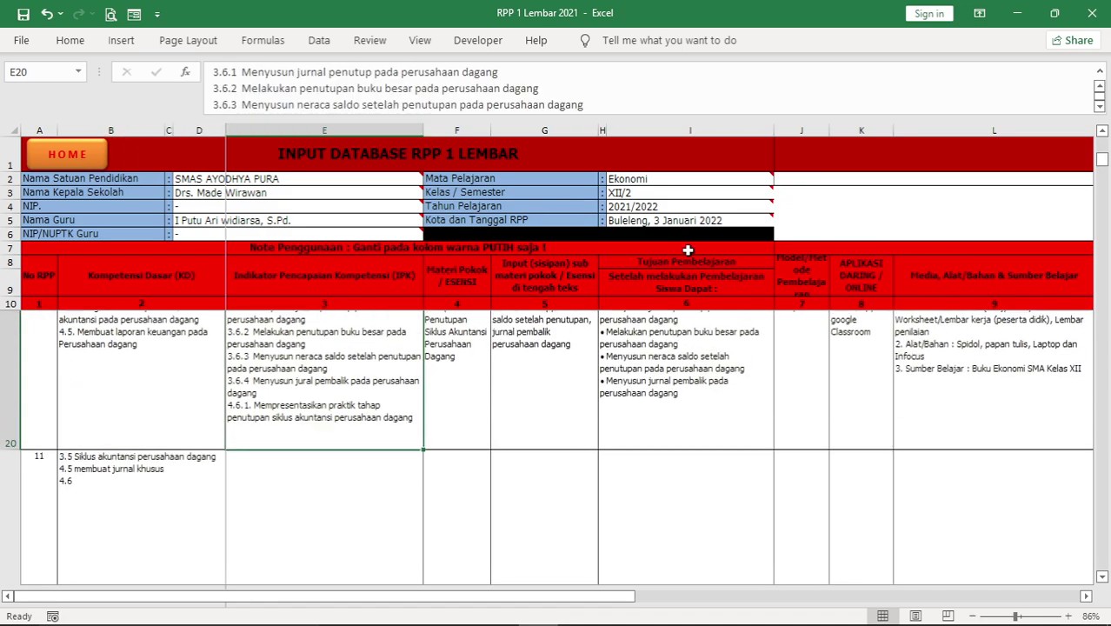
key("Down")
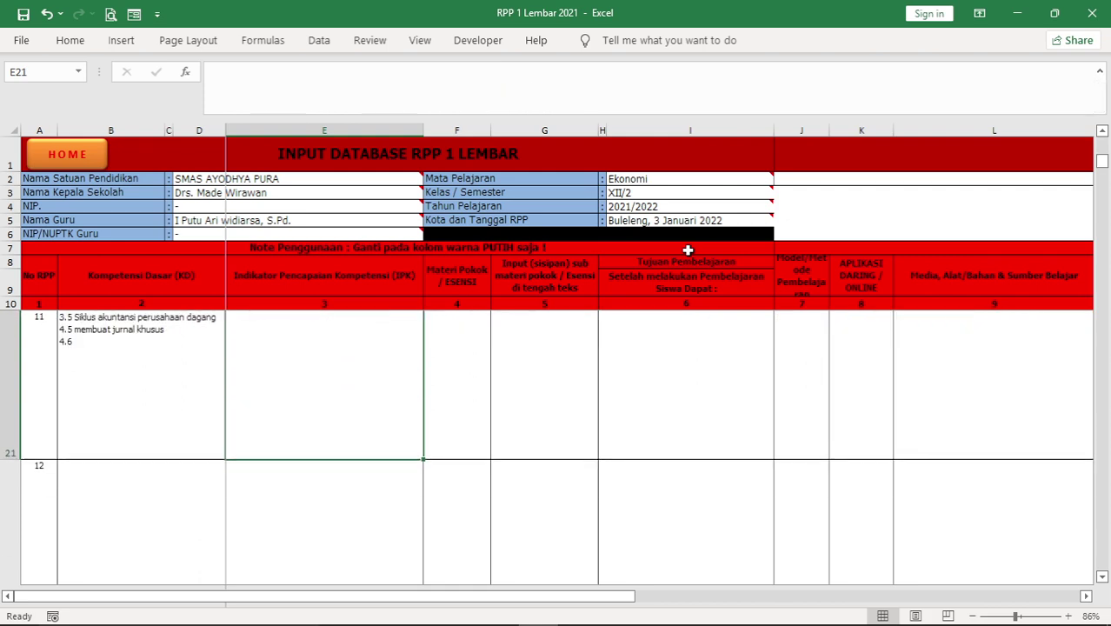
left_click(240, 81)
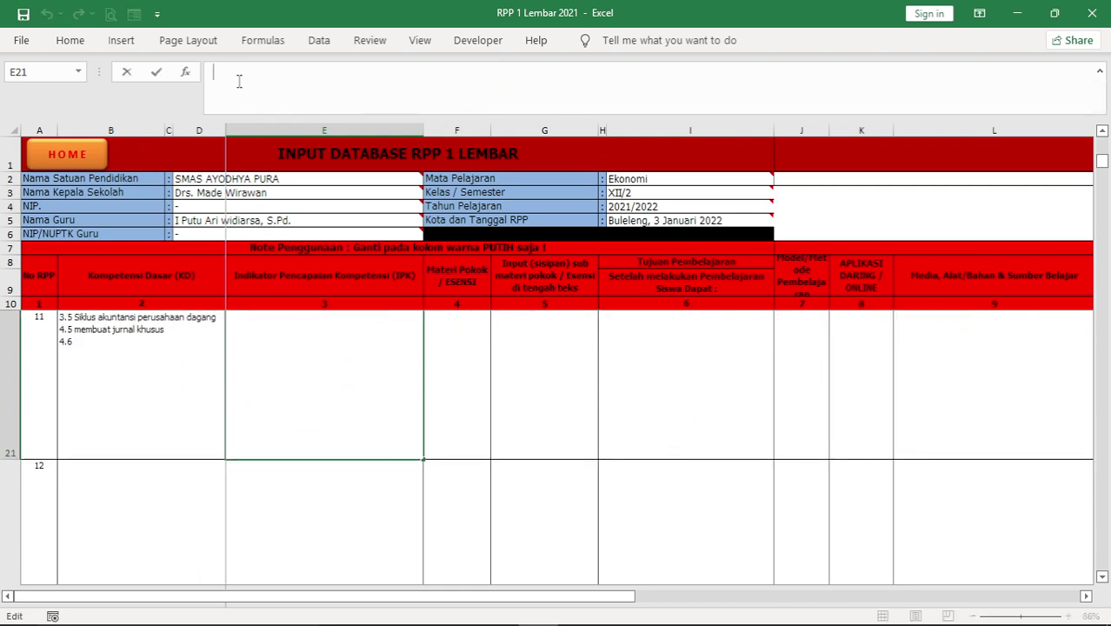
type("3.5.1 dfnasdfa")
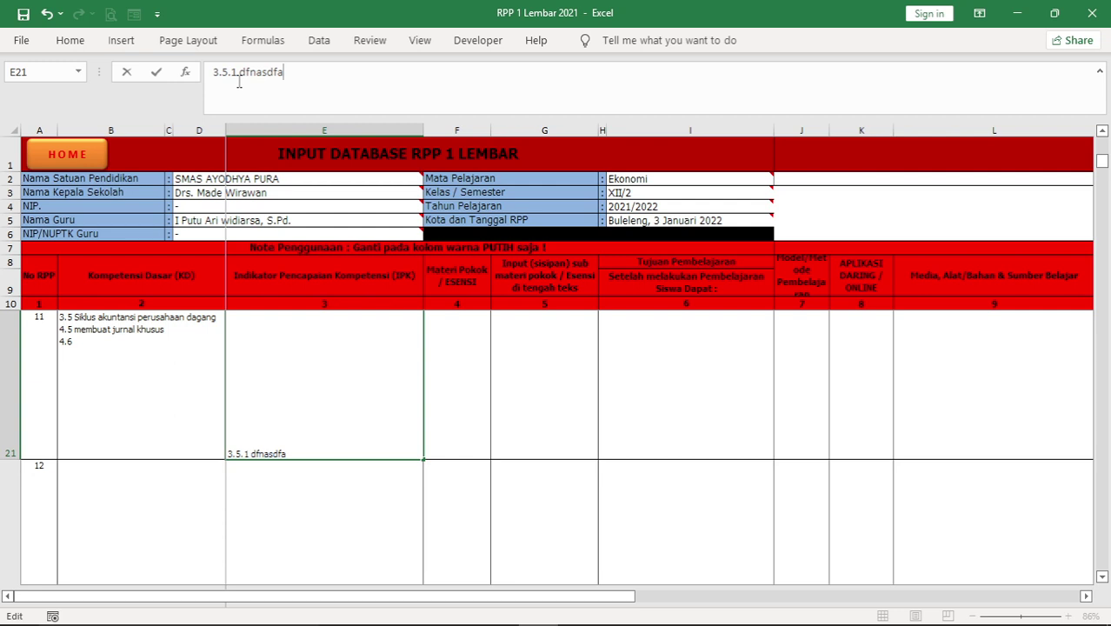
key("alt+Return")
type("3.")
type("5.1")
type("2 fakdf")
key("alt+Return")
key("Return")
Step along lesson 11's row from the indicator cell to check the competency and objectives columns
scroll(292, 448, "up", 3)
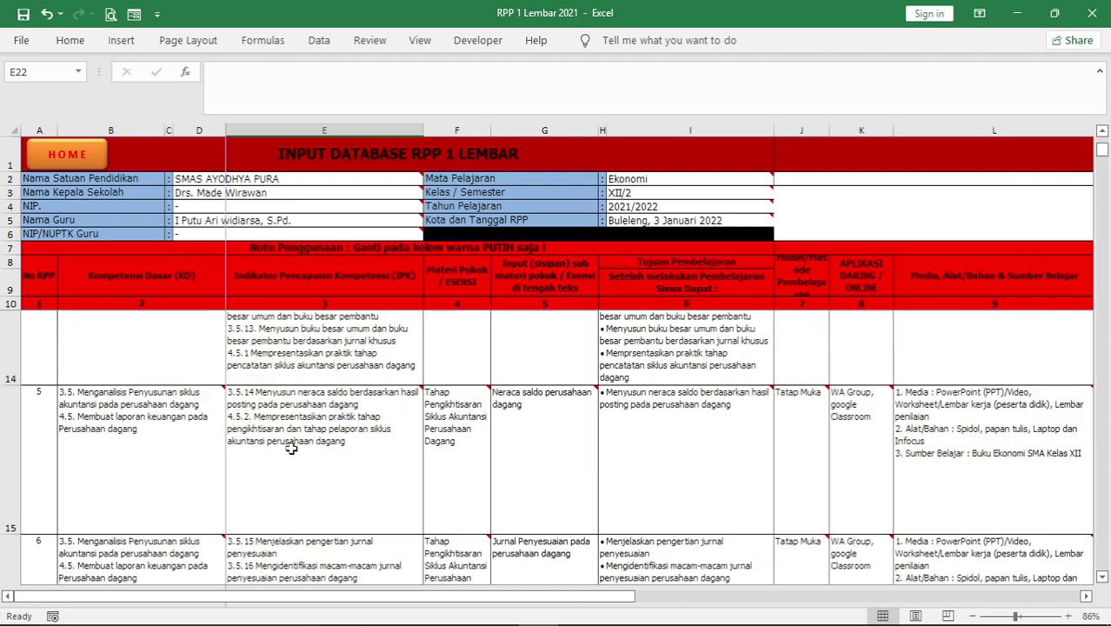
scroll(292, 448, "down", 3)
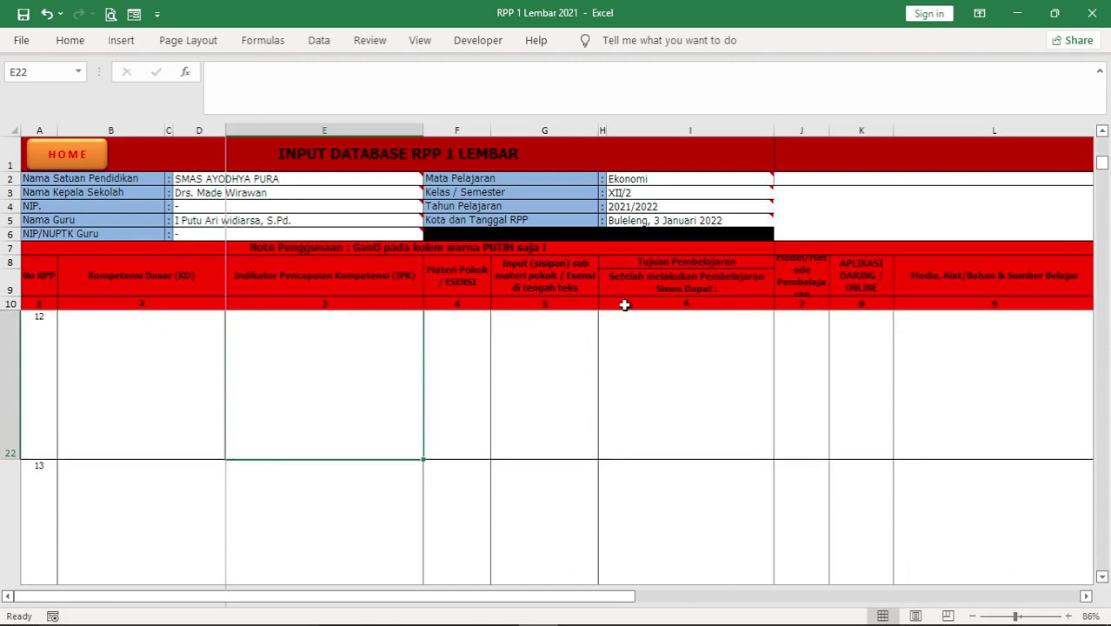
key("Up")
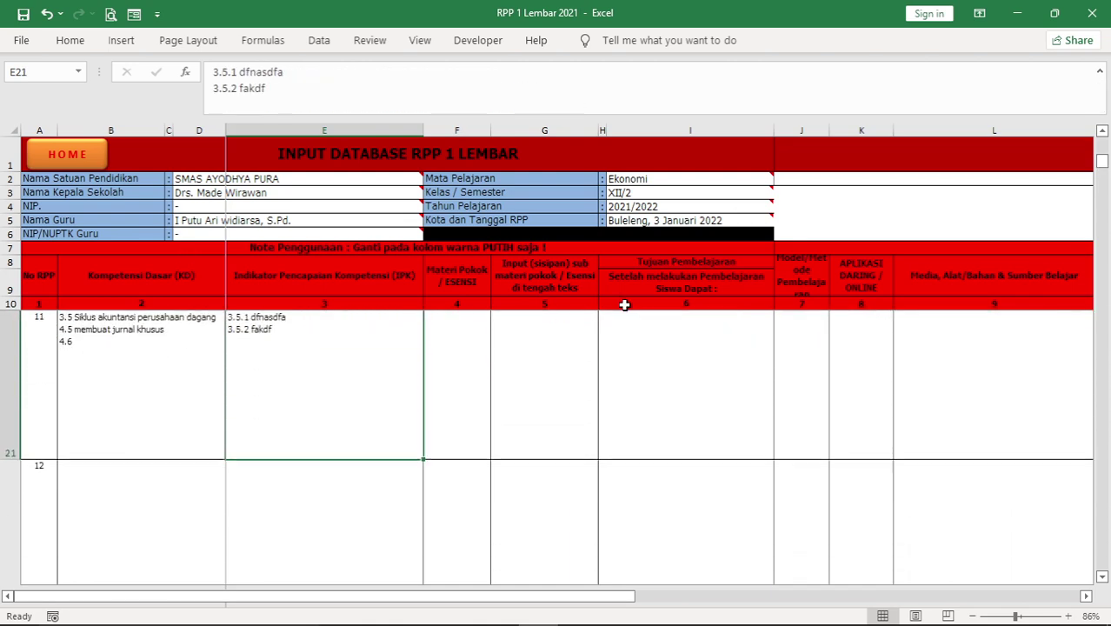
key("Left")
key("Right")
key("Right")
key("Right")
key("Right")
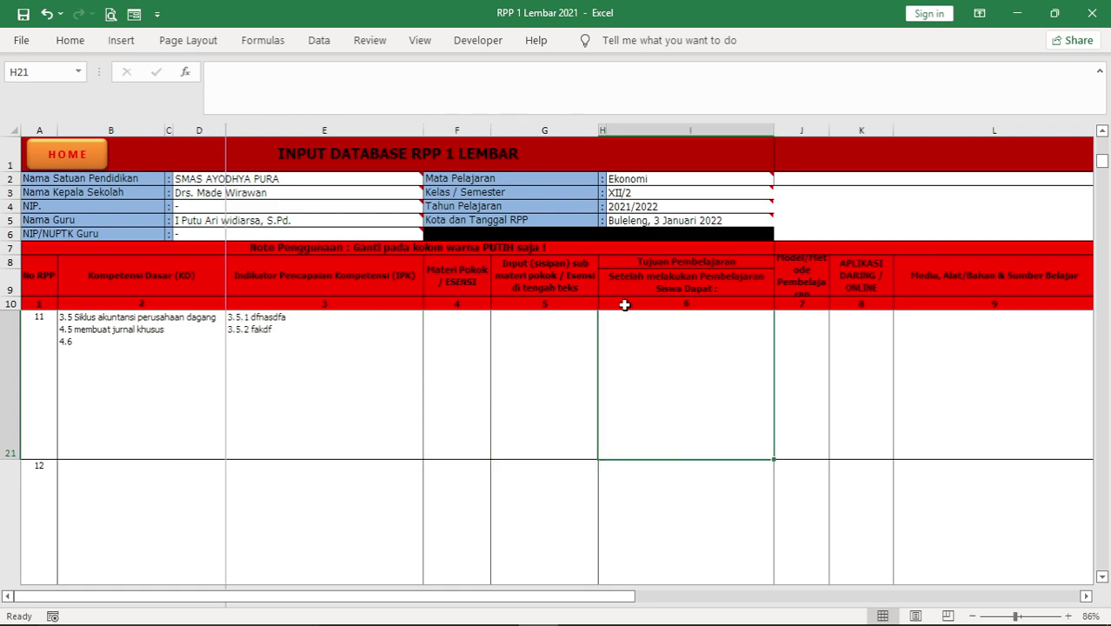
Move to lesson 10's row and inspect its bulleted learning objectives in merged cell H20
key("Right")
key("Up")
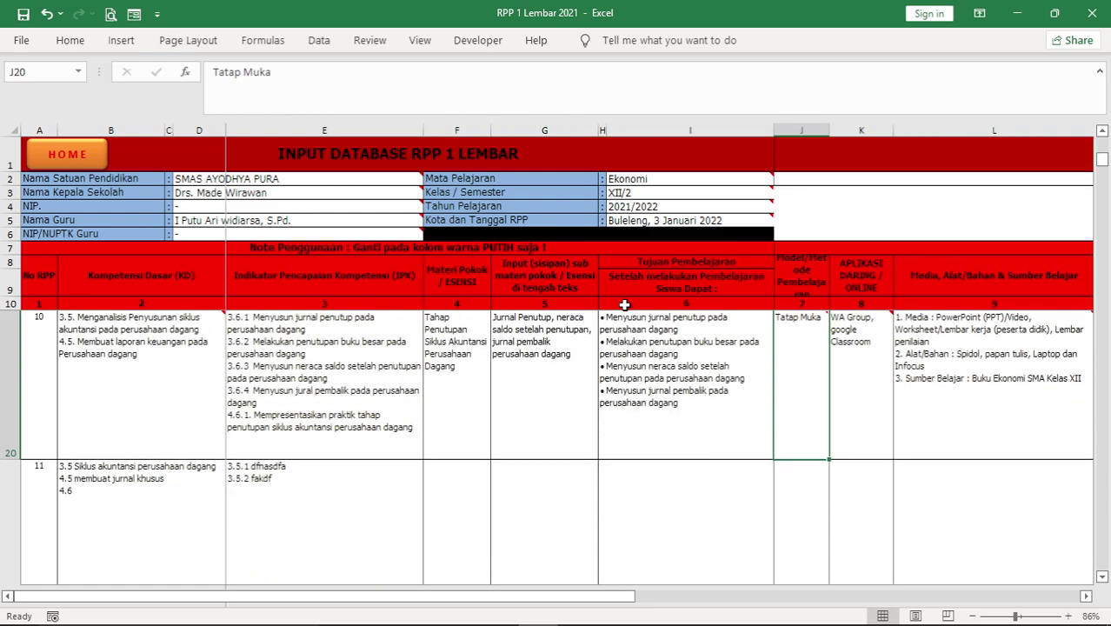
left_click(632, 388)
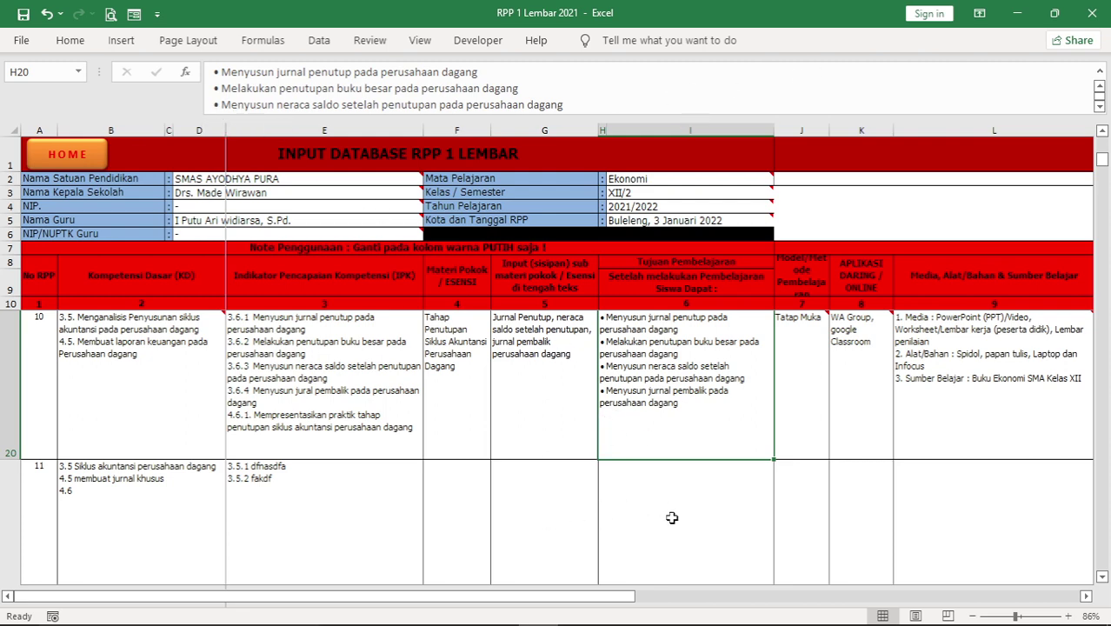
In the formula bar, select the third objective's bullet in lesson 10, then begin lesson 11's objectives
left_click(211, 104)
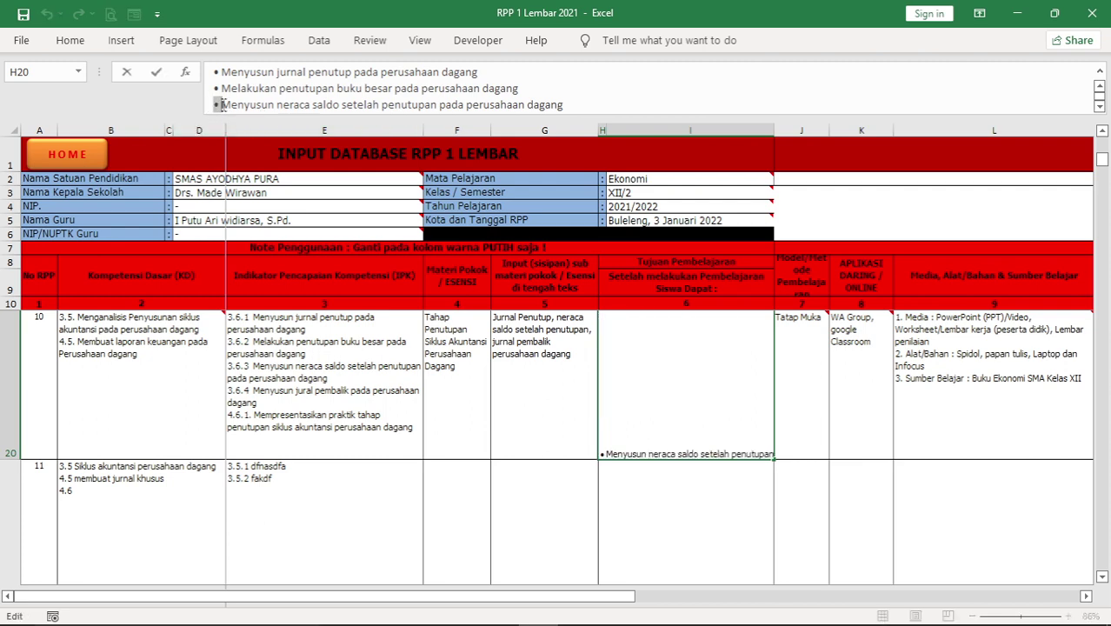
left_click(565, 104)
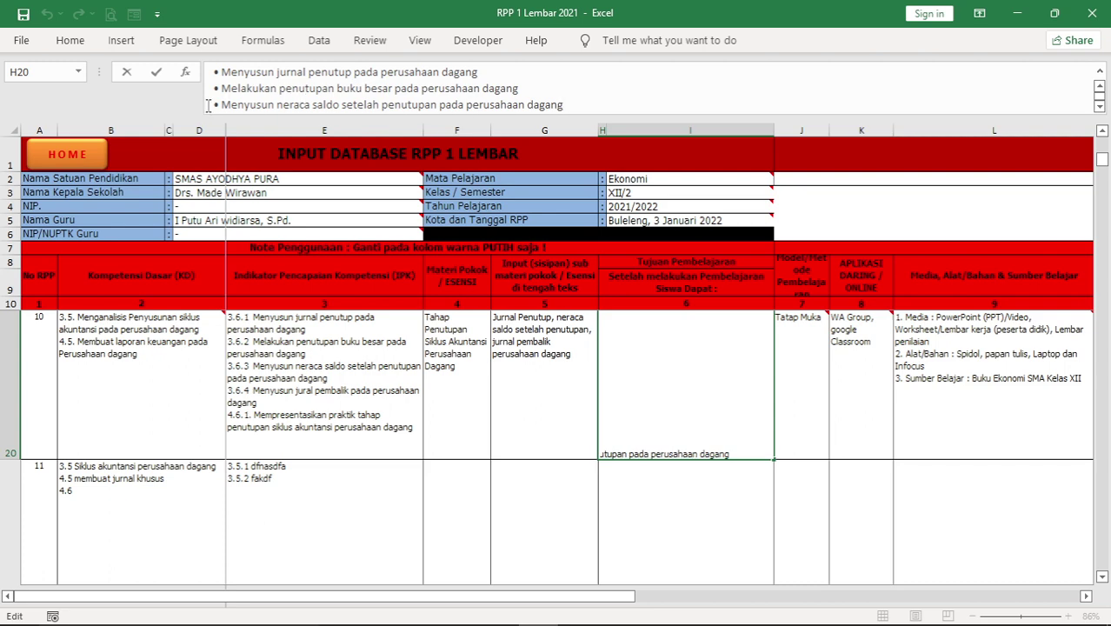
left_click_drag(213, 105, 224, 104)
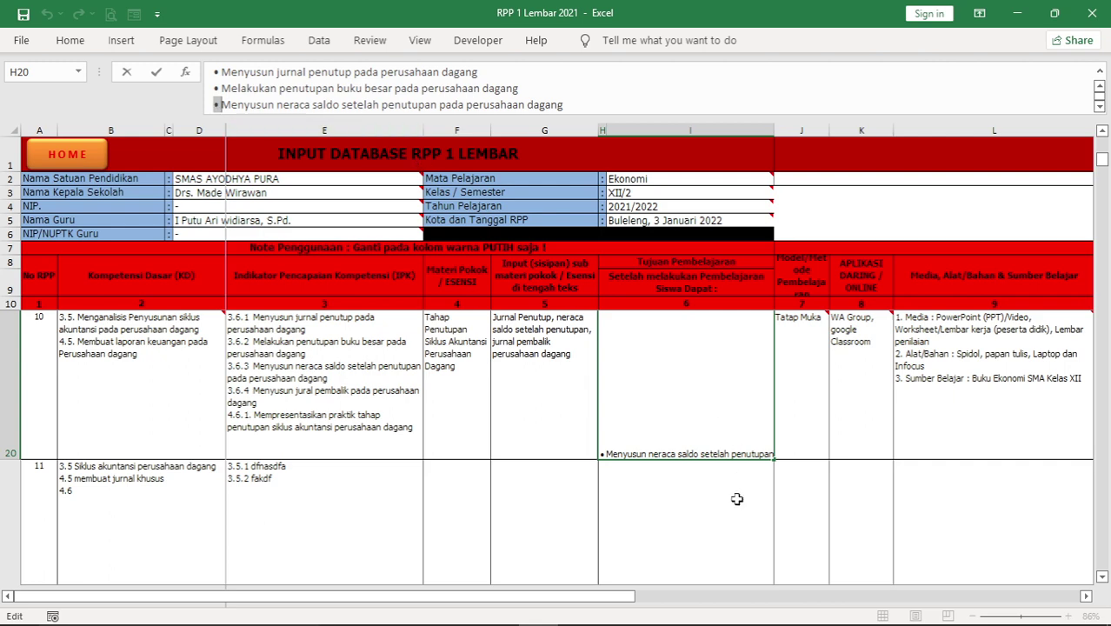
left_click(666, 522)
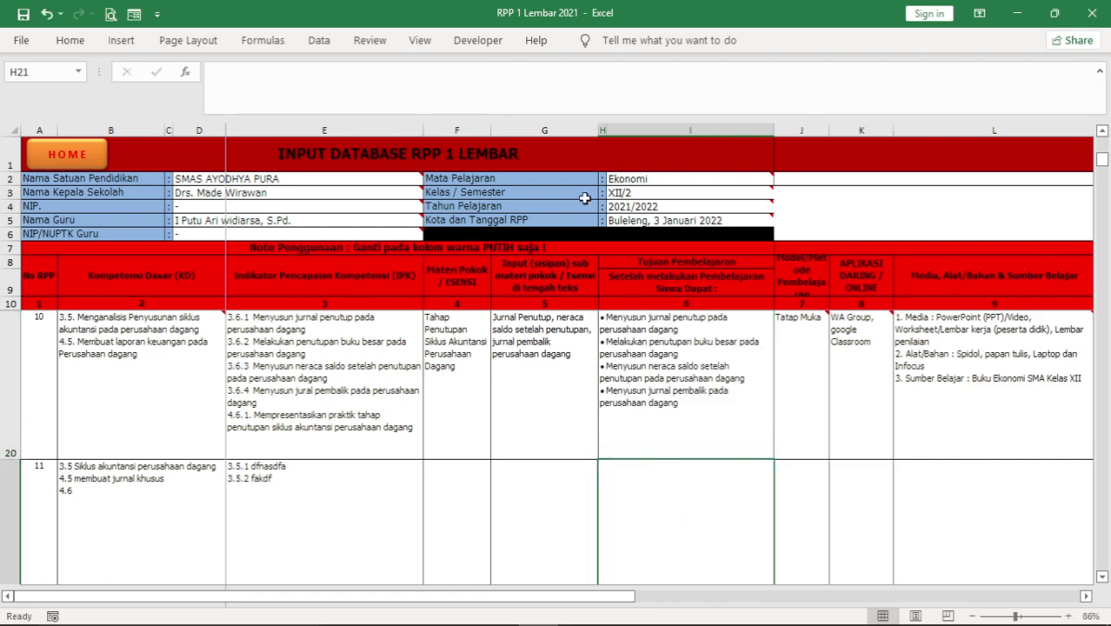
left_click(228, 72)
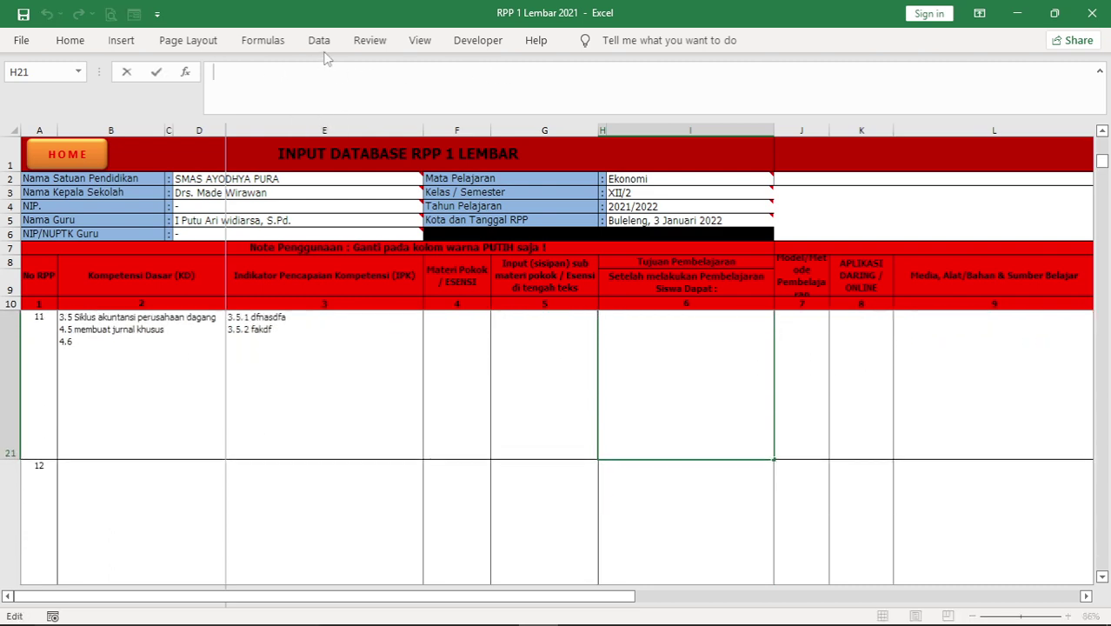
Enter three demo bullets '• sdafdf', '• dsafal', '• ahfod' as lesson 11's objectives in H21
type("• sdafdf")
key("alt+Return")
type("• dsafal")
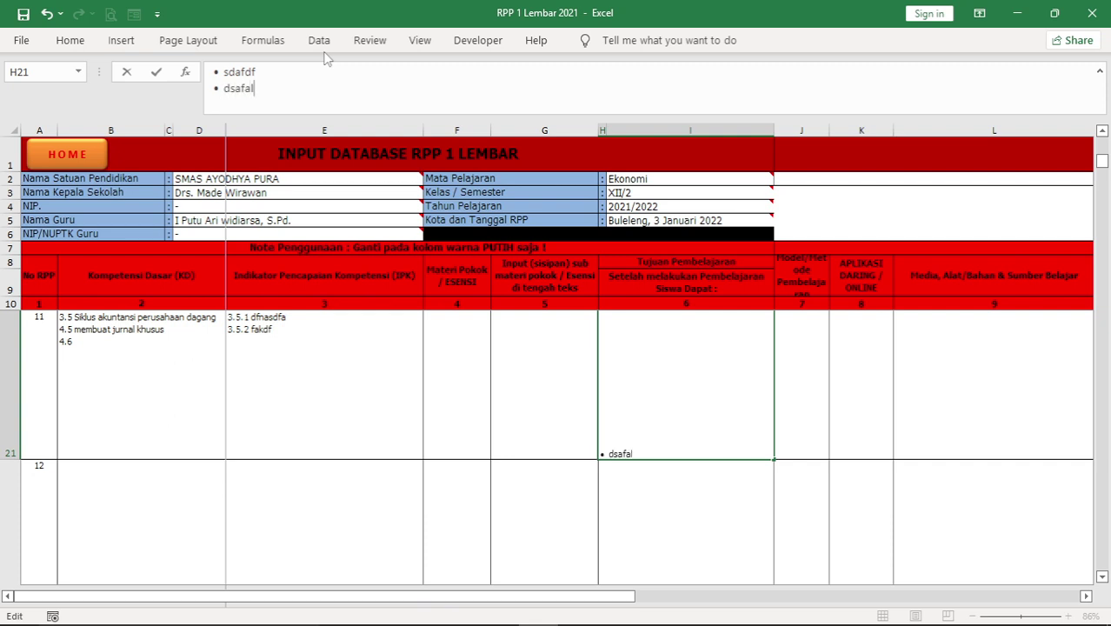
key("alt+Return")
type("• ahfod")
key("ctrl+Return")
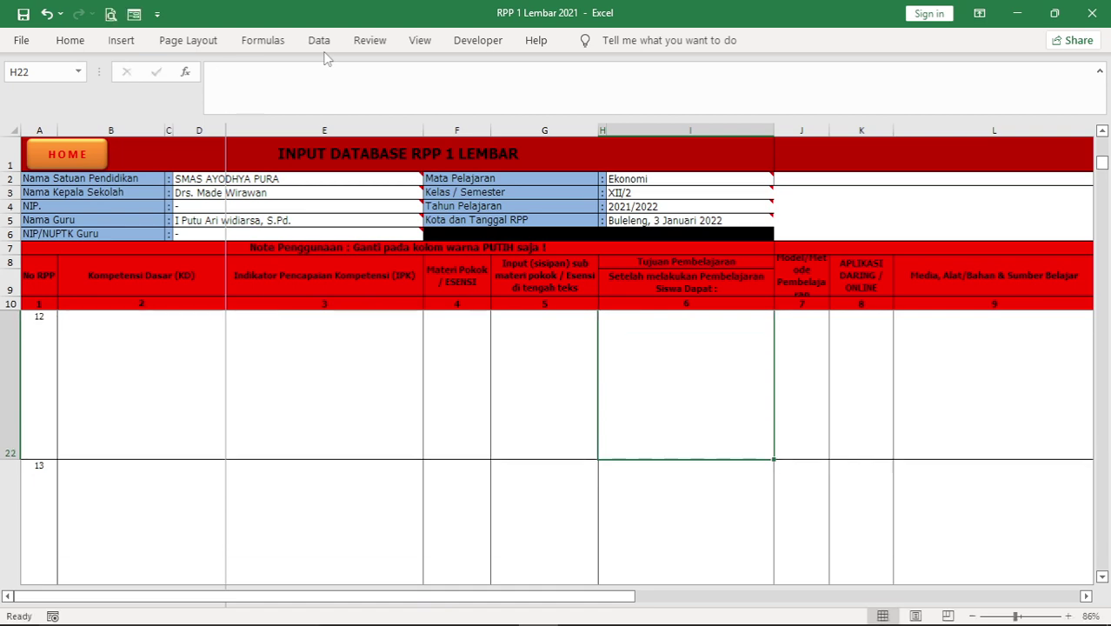
Delete the demo contents of lesson 11's row, B21 through H21
key("Up")
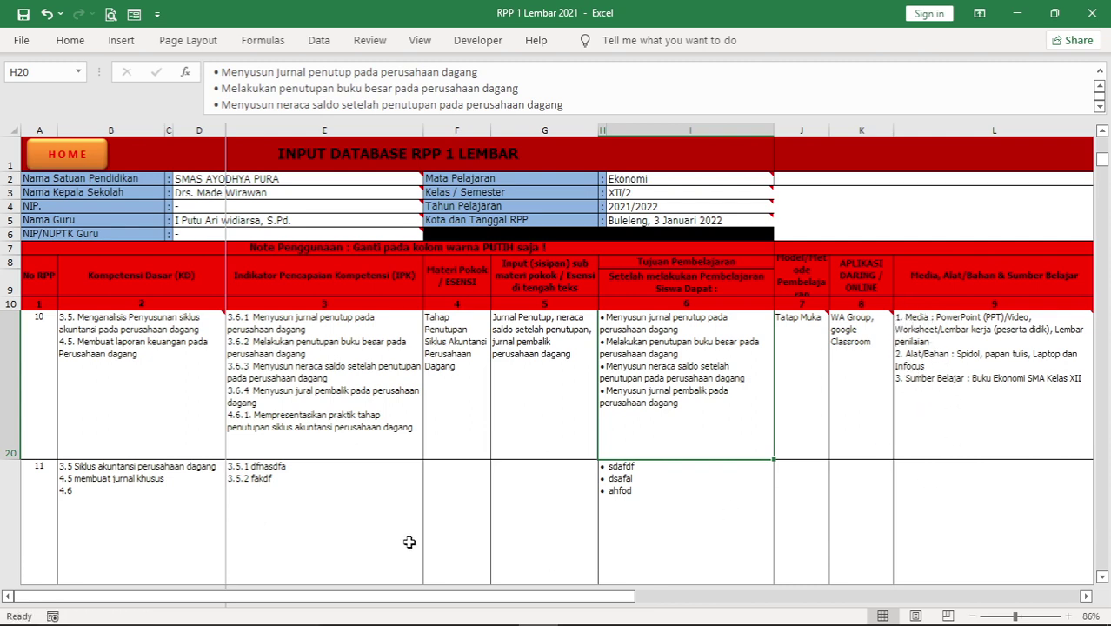
left_click_drag(99, 514, 639, 498)
key("Delete")
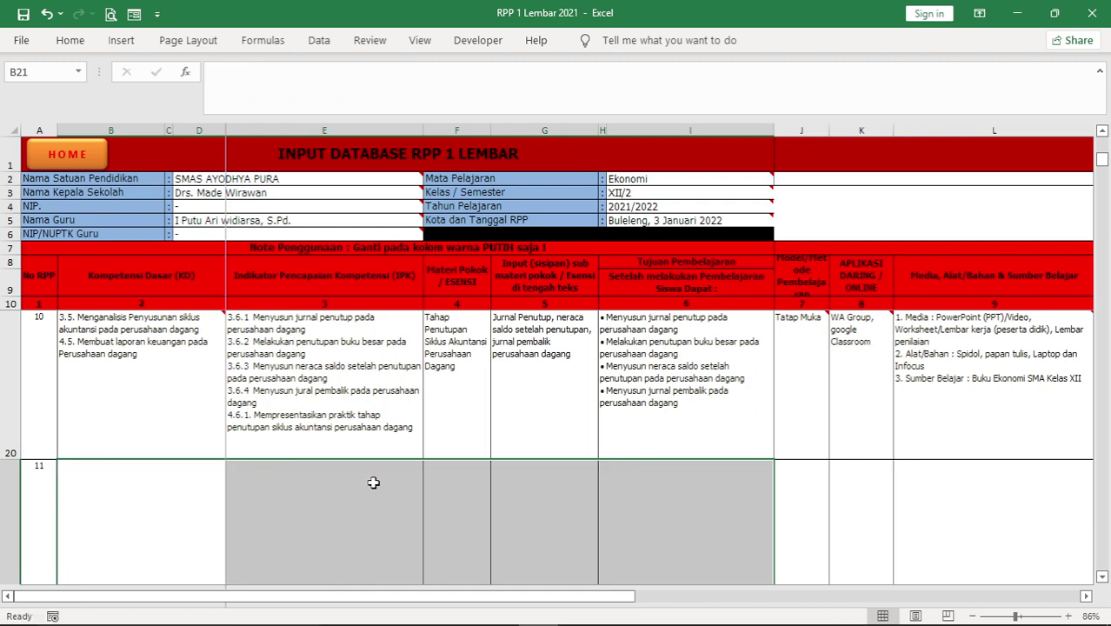
Collapse the formula bar and scroll through the filled lesson rows and columns of INPUT DATABASE
left_click(354, 496)
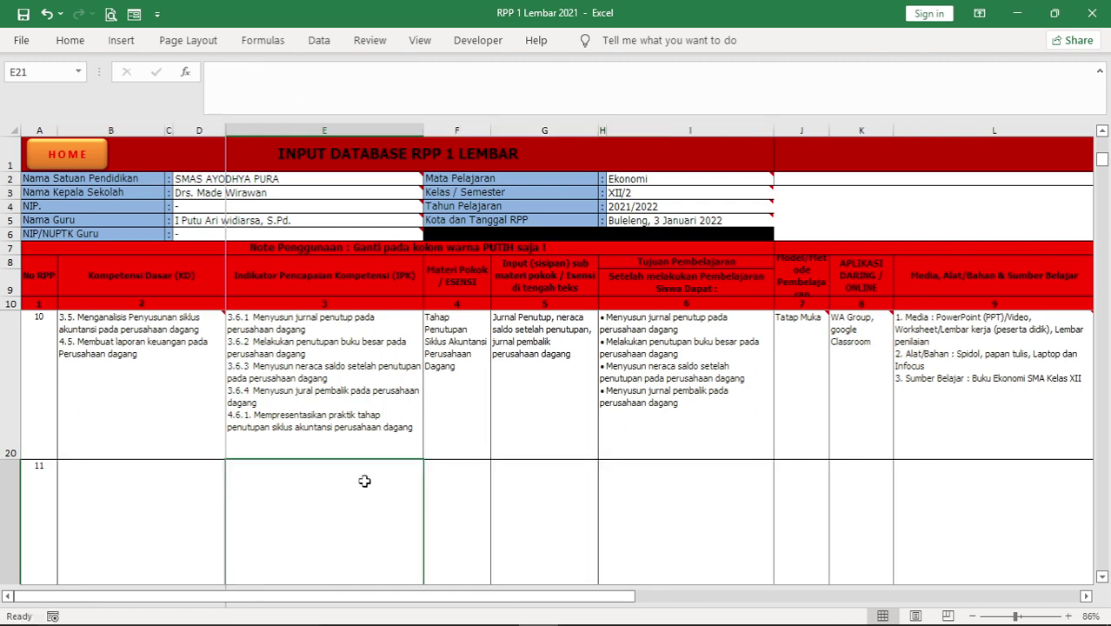
left_click(1100, 73)
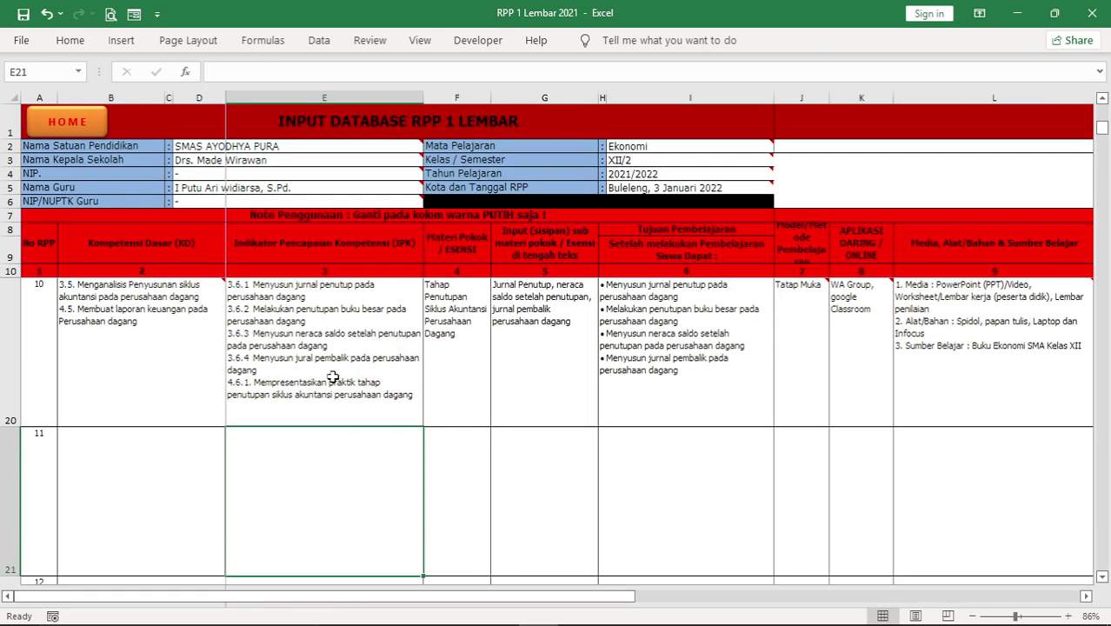
scroll(333, 376, "up", 3)
scroll(333, 376, "down", 3)
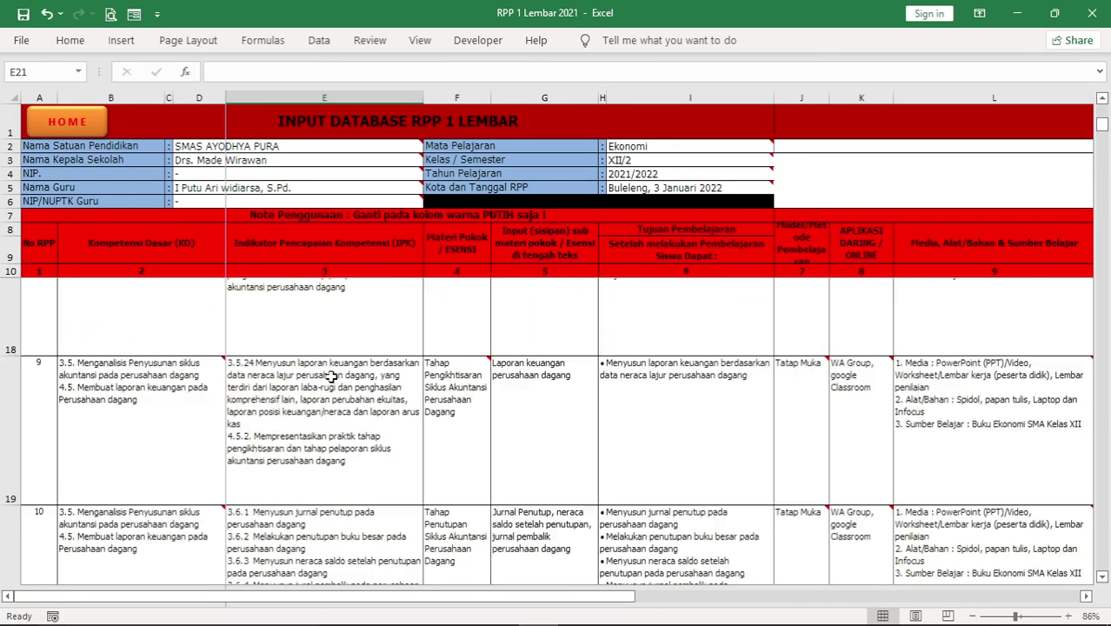
scroll(333, 376, "up", 3)
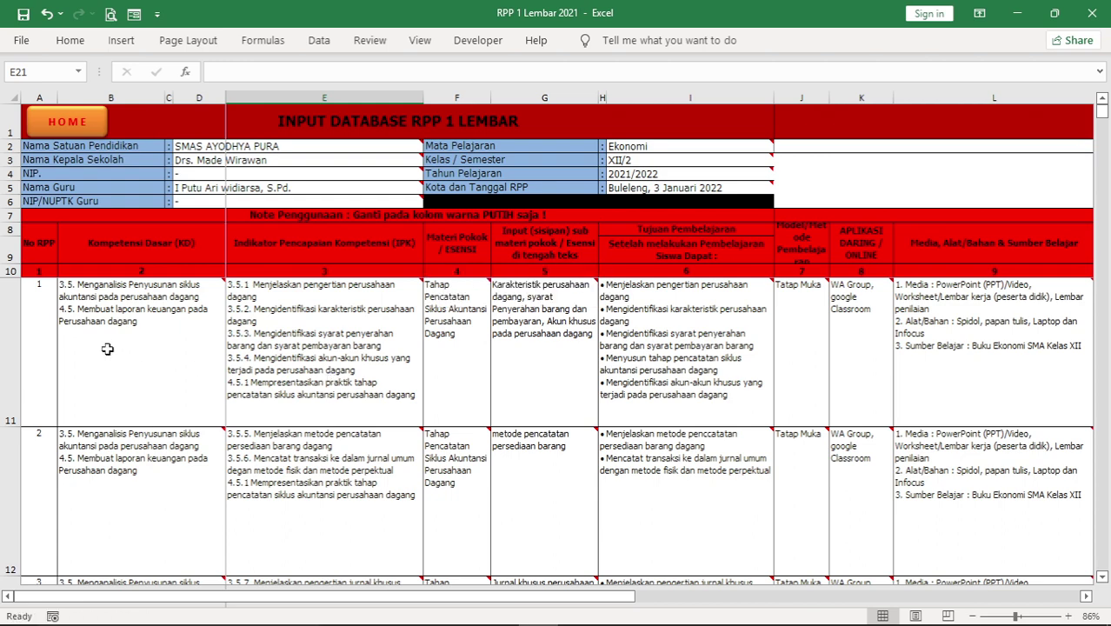
scroll(56, 331, "down", 3)
scroll(56, 331, "up", 2)
scroll(56, 331, "up", 1)
left_click_drag(604, 599, 899, 557)
scroll(895, 479, "down", 6)
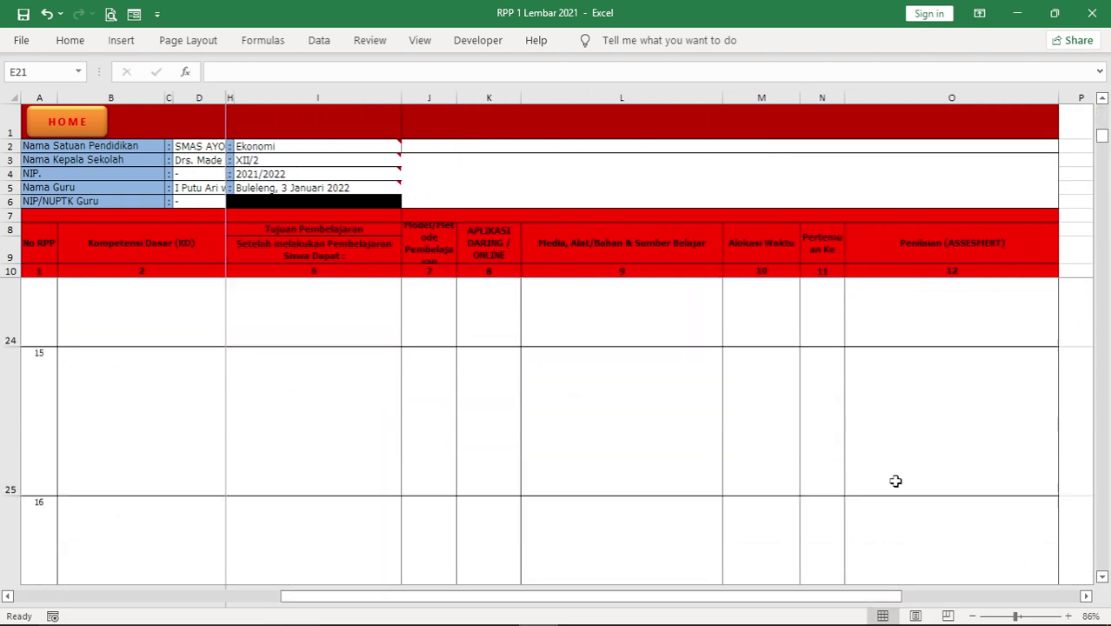
scroll(892, 475, "down", 3)
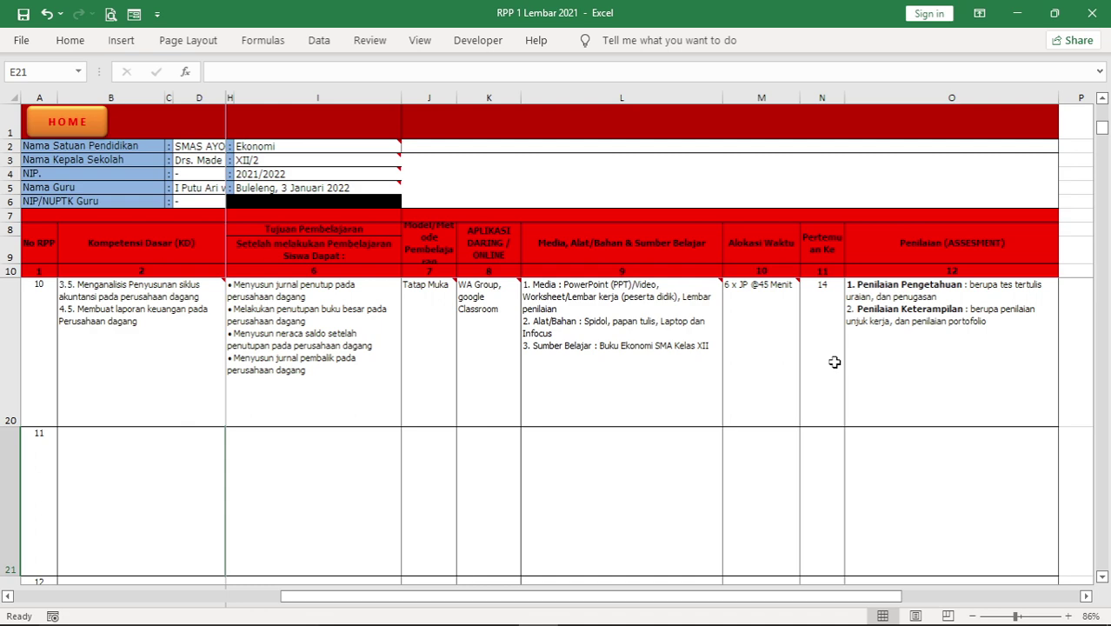
Check lesson cells K20 and B17, then return to the RPP 1 LEMBAR home menu
left_click(466, 330)
scroll(54, 392, "up", 1)
left_click(55, 392)
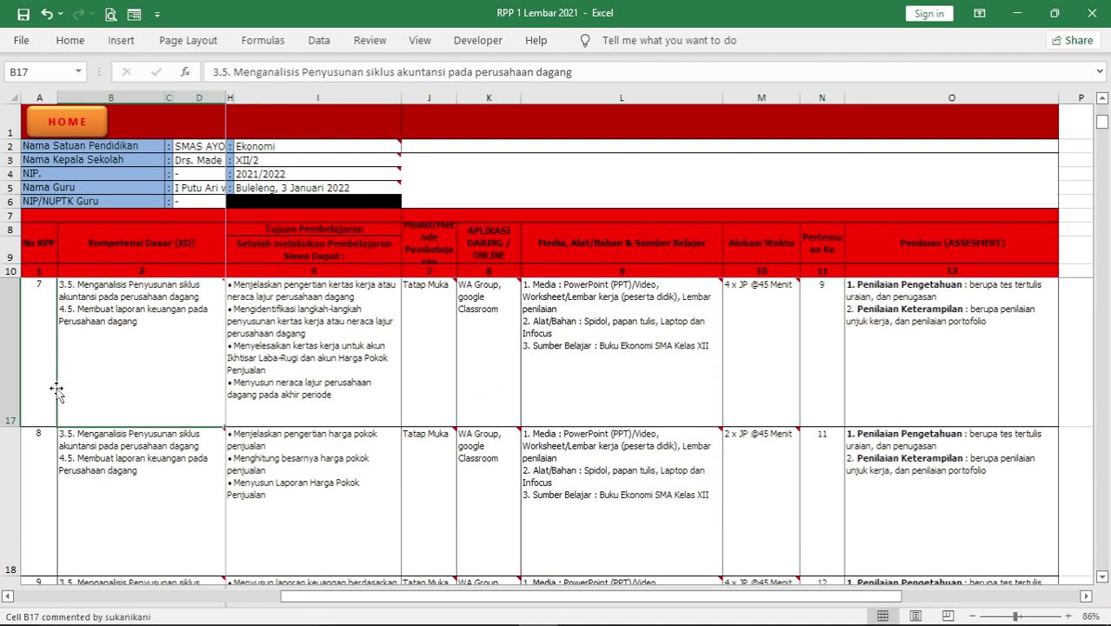
scroll(50, 383, "up", 2)
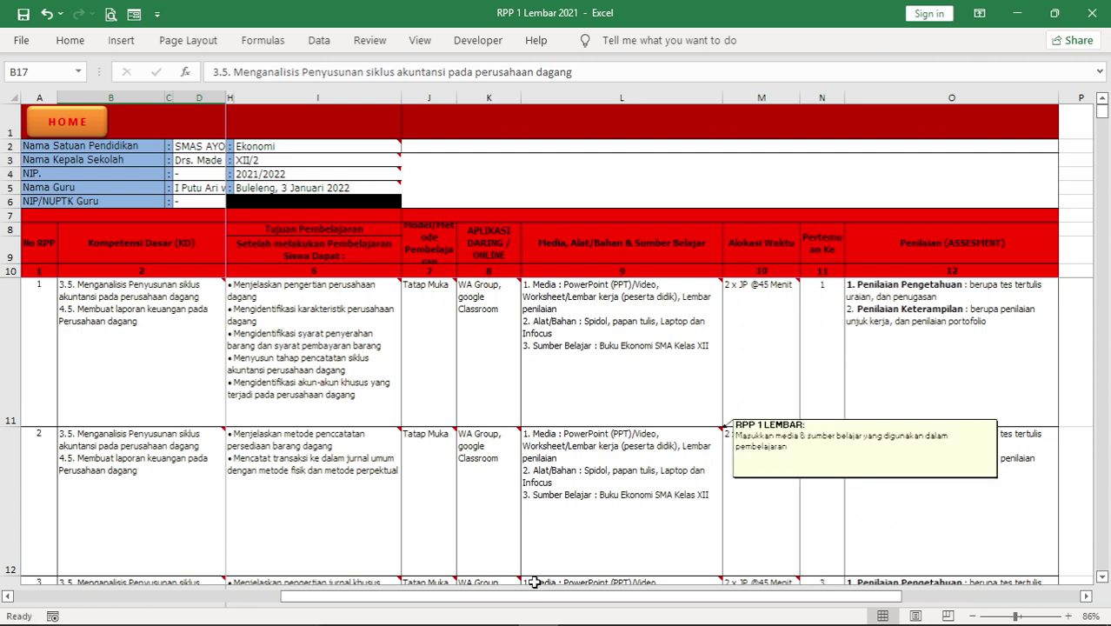
left_click_drag(523, 596, 225, 598)
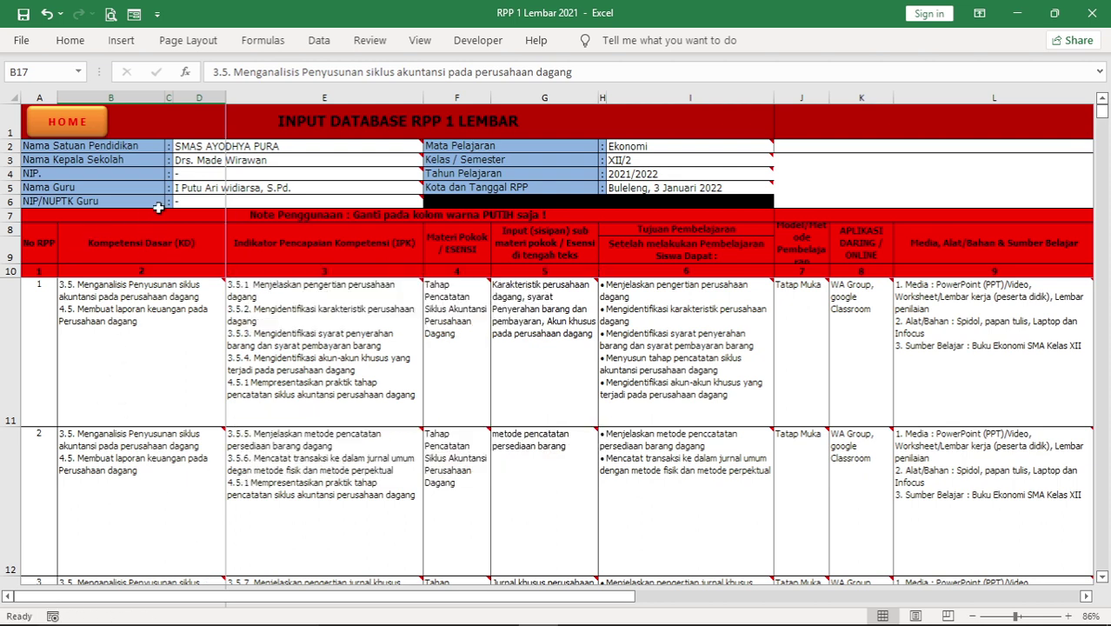
left_click(83, 119)
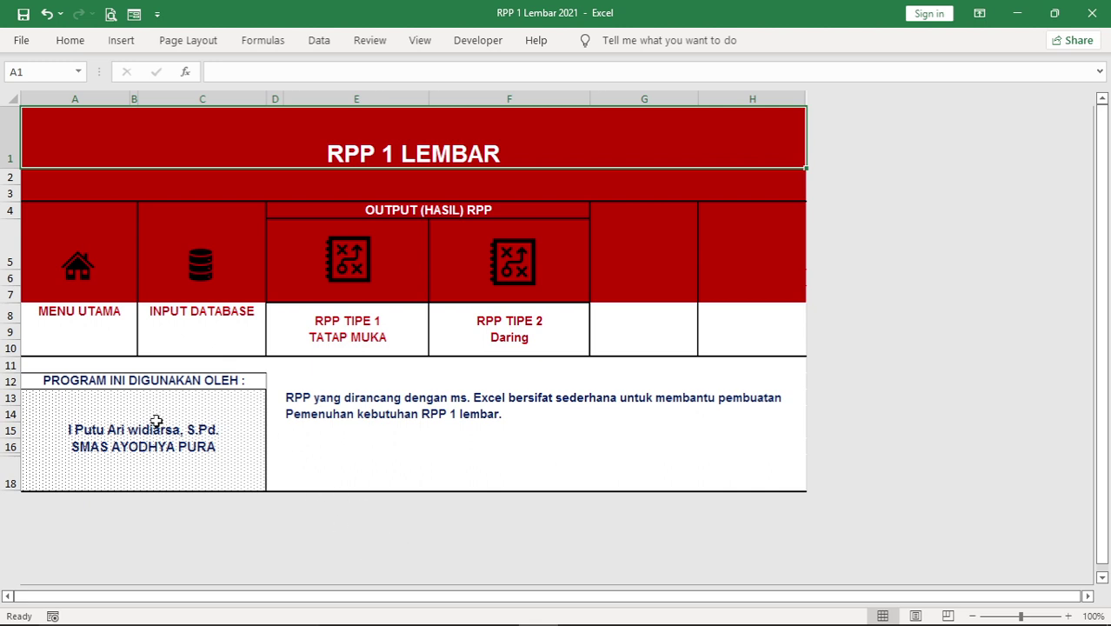
left_click(87, 432)
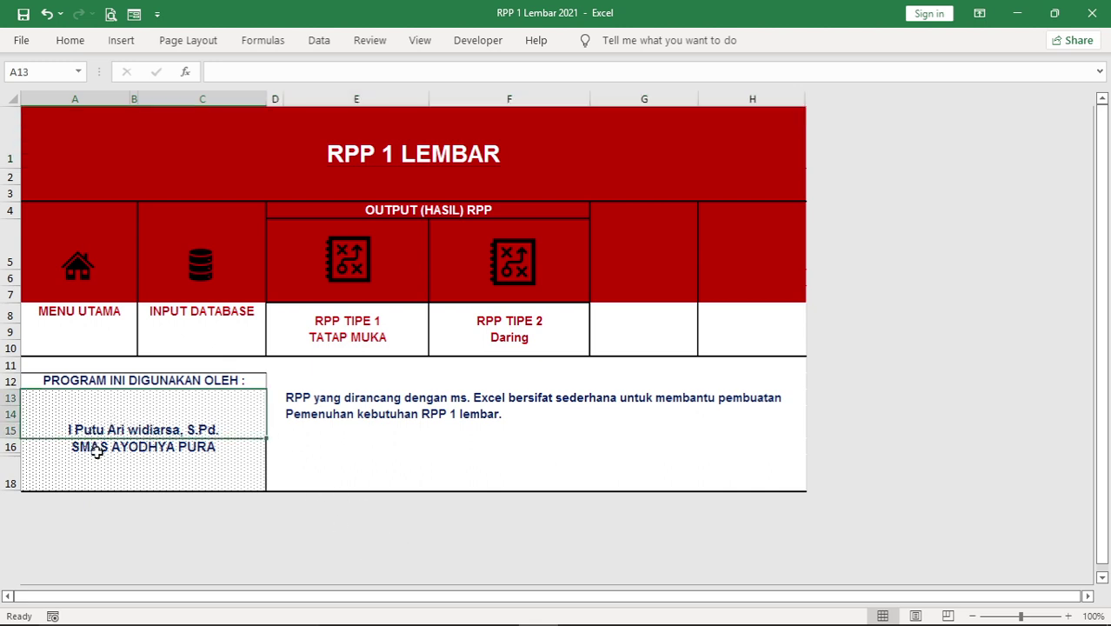
left_click(94, 452)
left_click(108, 426)
left_click(135, 449)
left_click(139, 431)
left_click(156, 450)
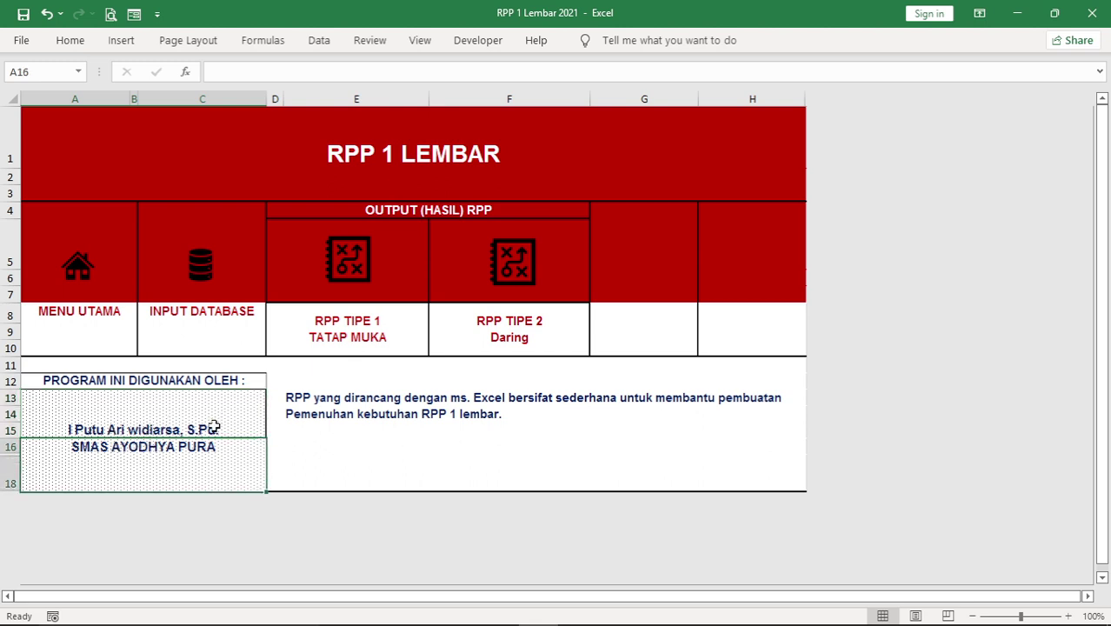